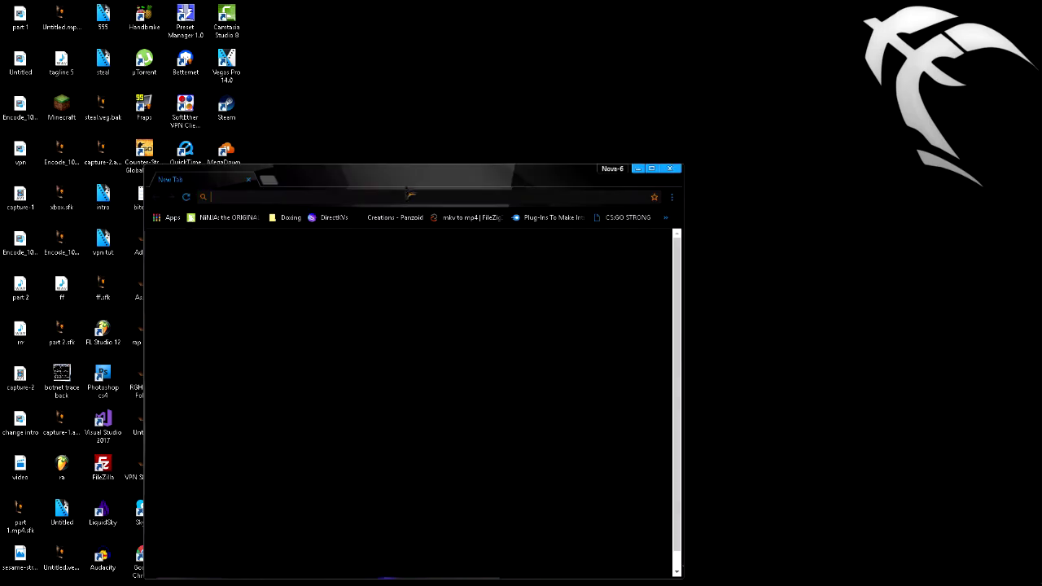
Step: Maximize the browser window and open the YouTube home page
{"action": "left_click_drag", "start_coordinate": [405, 181], "coordinate": [384, 86]}
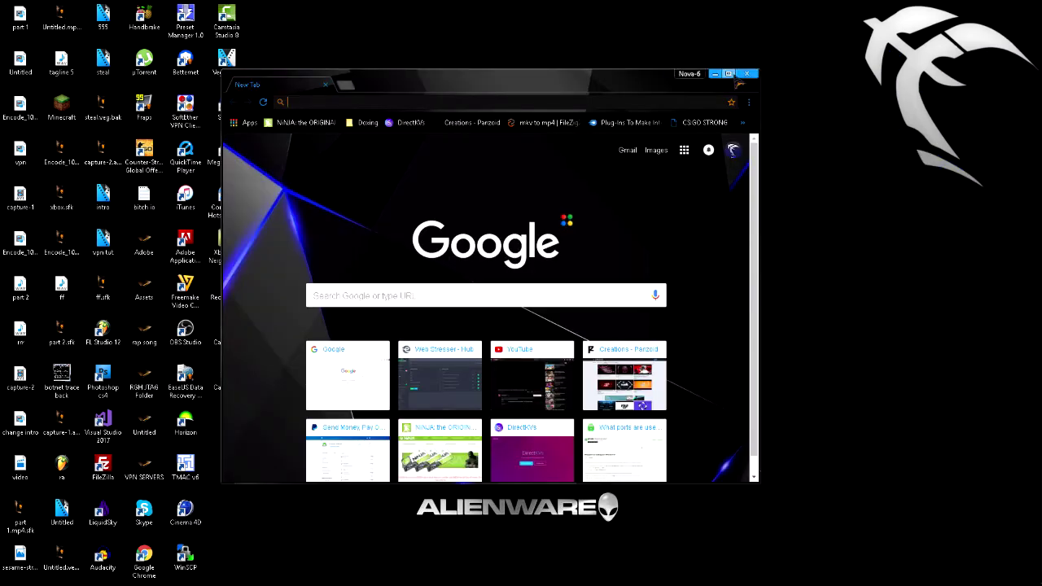
{"action": "left_click", "coordinate": [729, 73]}
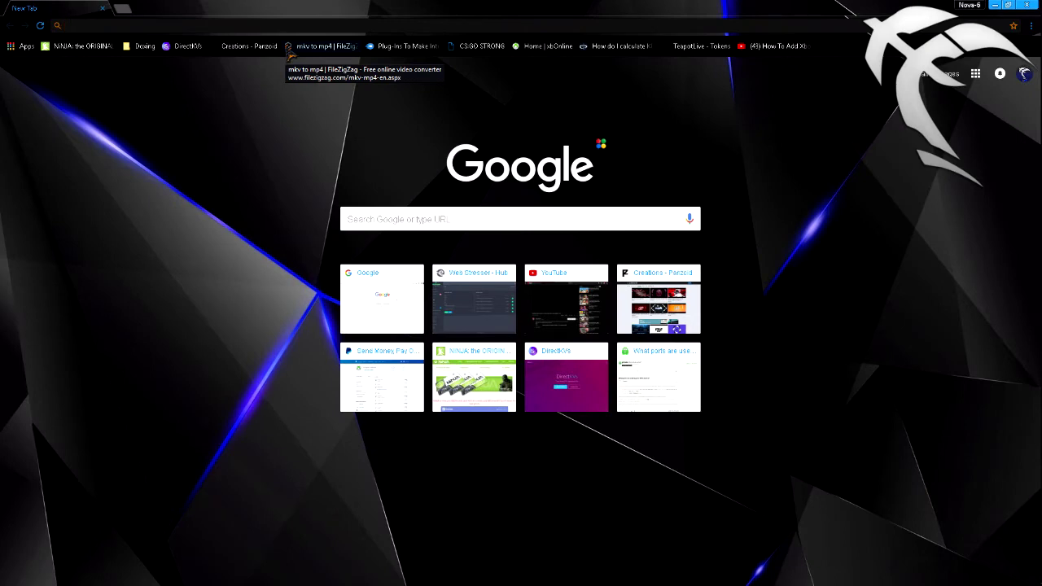
{"action": "type", "text": "you"}
{"action": "key", "text": "Return"}
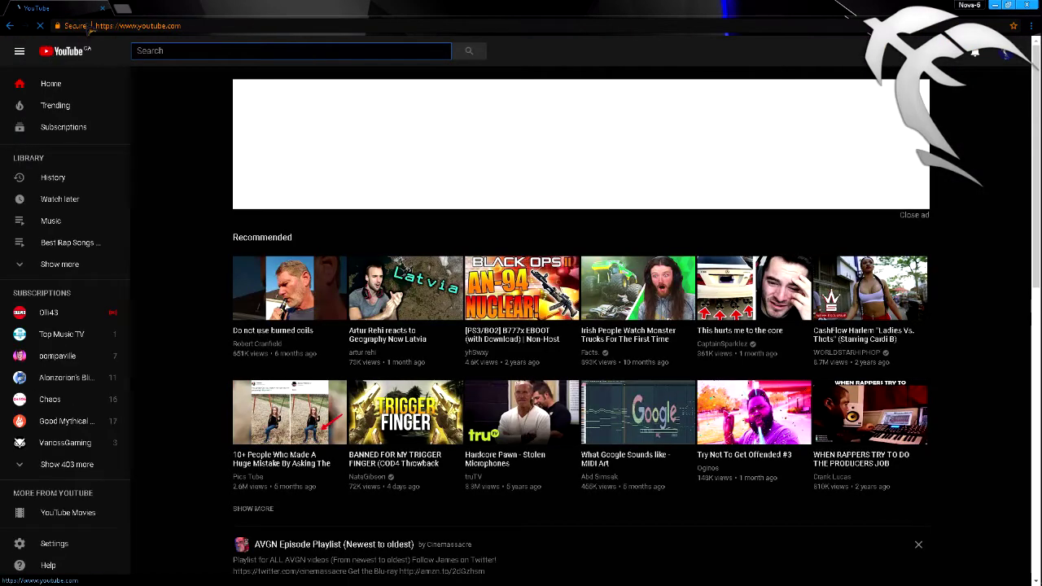
Step: Search YouTube for "how to hook up a vpn to your rgh"
{"action": "type", "text": "h"}
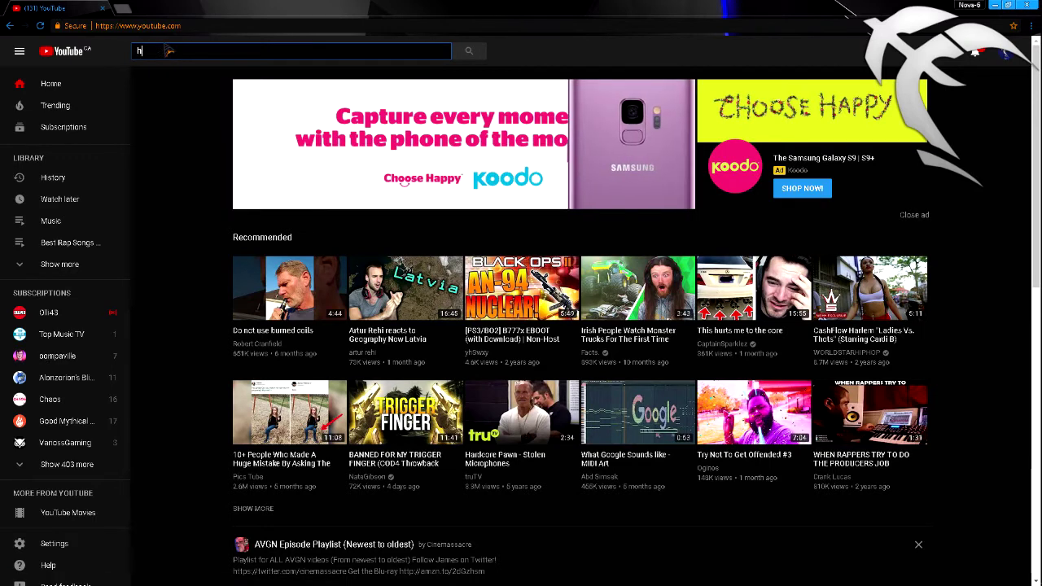
{"action": "type", "text": "ow to hook"}
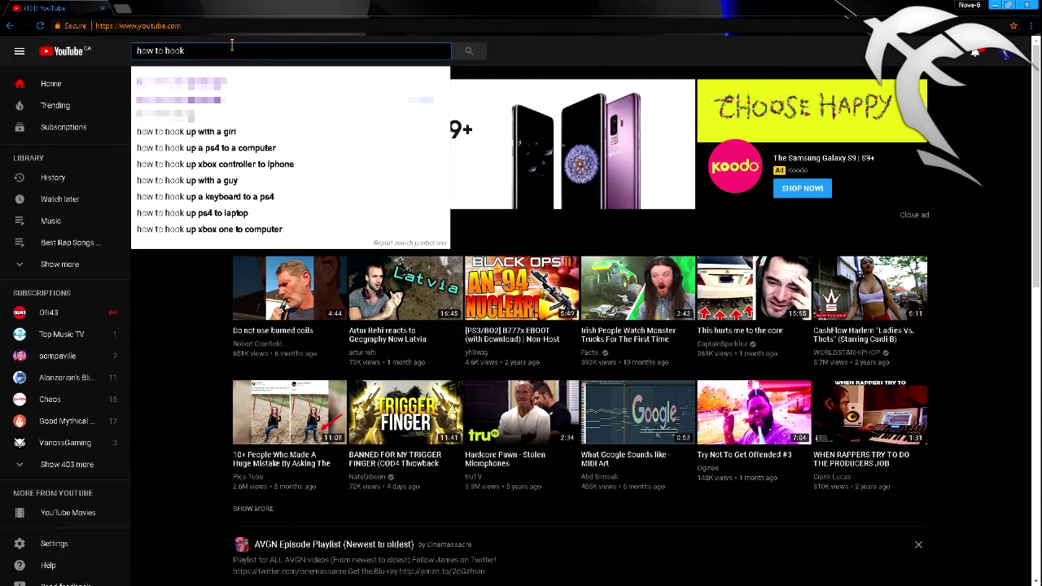
{"action": "type", "text": "up a "}
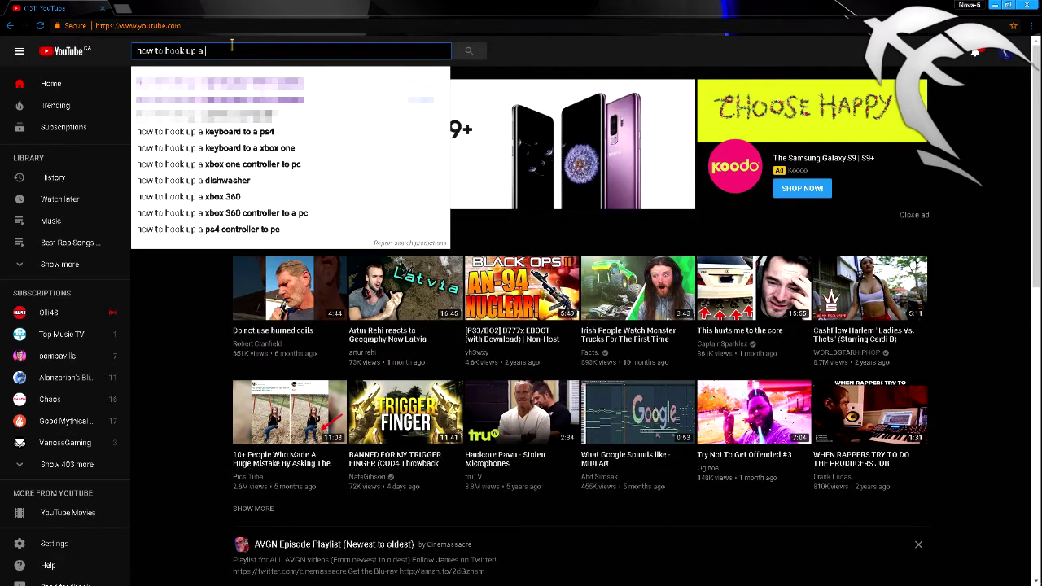
{"action": "type", "text": "vpn to your a"}
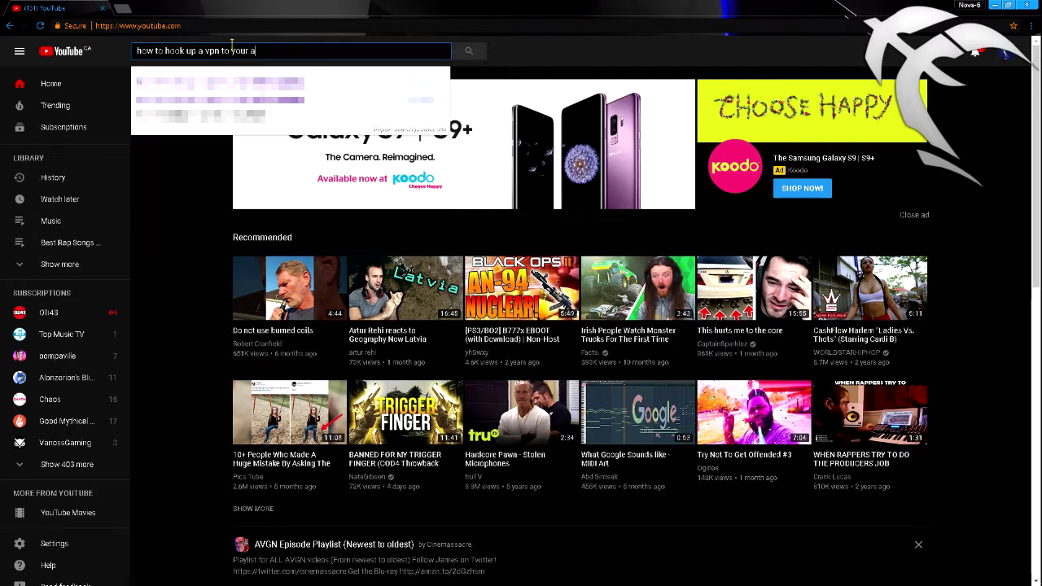
{"action": "key", "text": "BackSpace"}
{"action": "type", "text": "r rgh"}
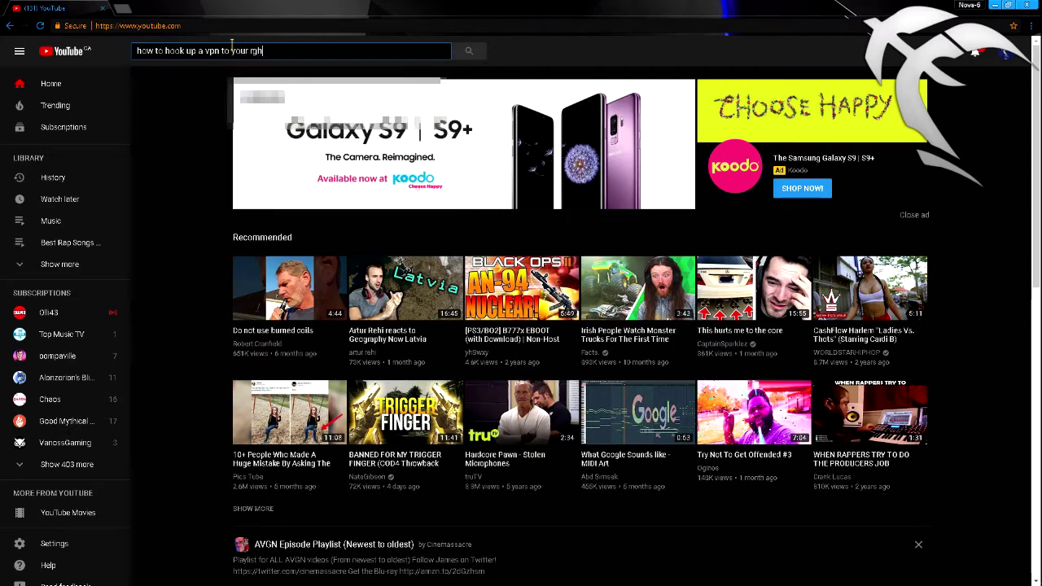
{"action": "key", "text": "Return"}
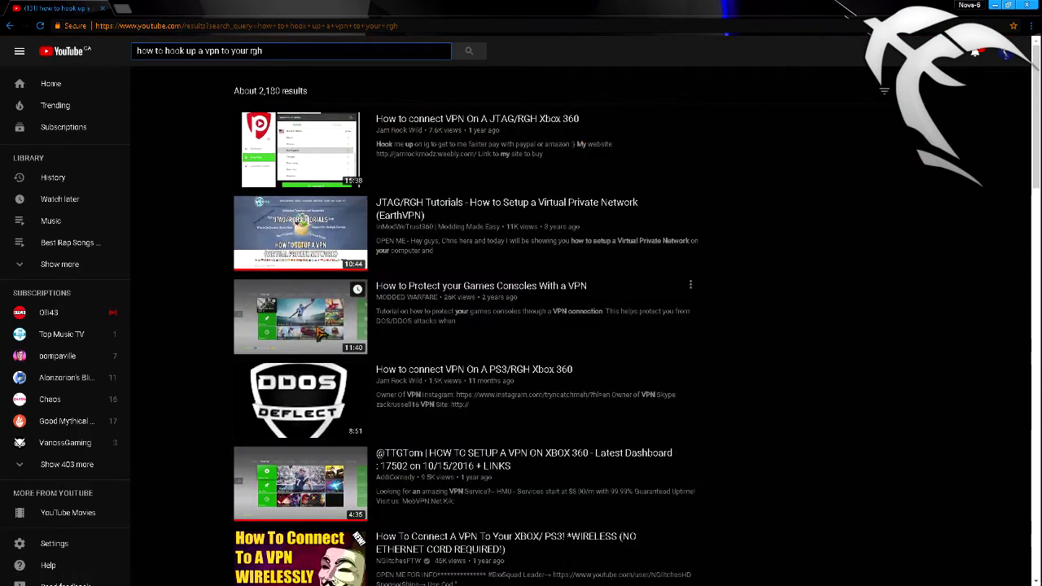
Step: Look through the search results for tutorials on connecting a VPN to an RGH/JTAG or Xbox console
{"action": "scroll", "coordinate": [323, 333], "scroll_direction": "down", "scroll_amount": 4}
{"action": "scroll", "coordinate": [297, 199], "scroll_direction": "up", "scroll_amount": 4}
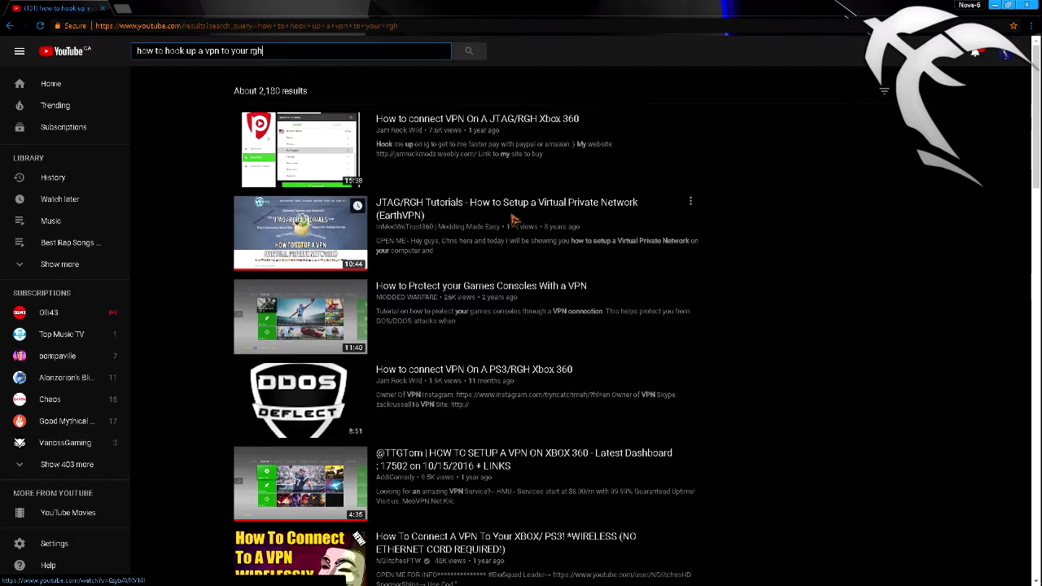
{"action": "scroll", "coordinate": [331, 238], "scroll_direction": "down", "scroll_amount": 2}
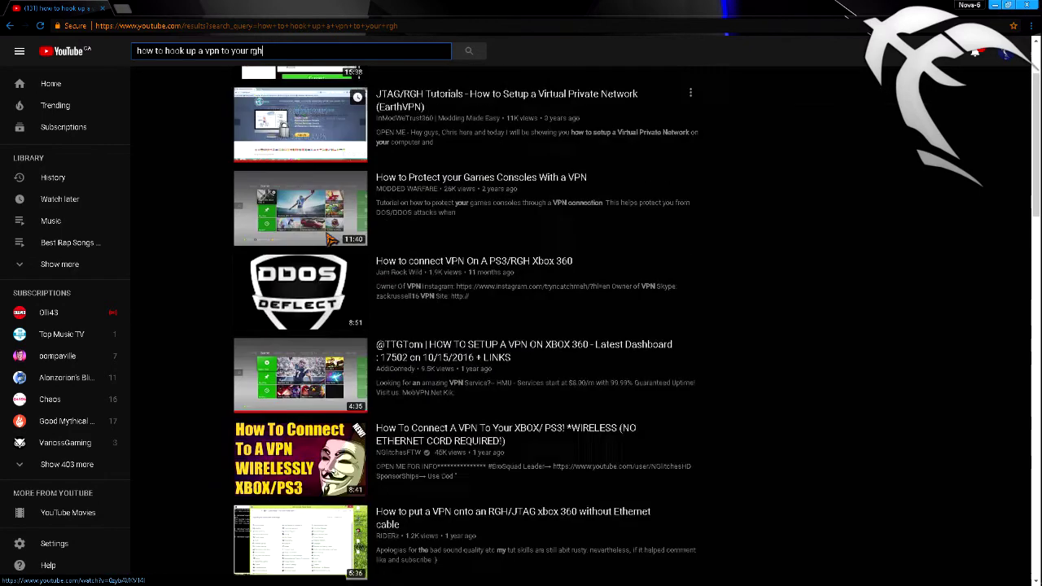
{"action": "scroll", "coordinate": [331, 238], "scroll_direction": "down", "scroll_amount": 3}
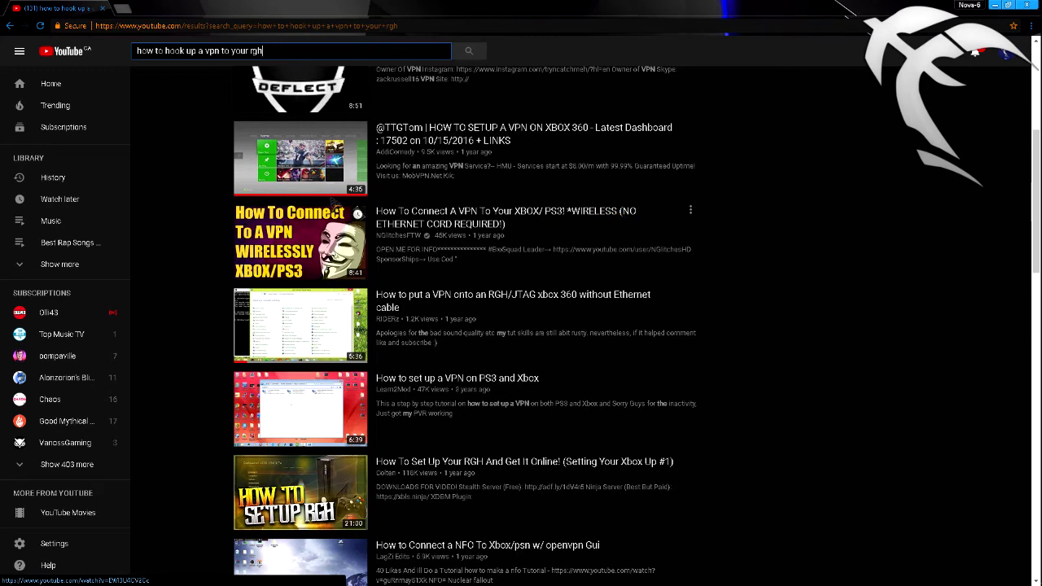
{"action": "mouse_move", "coordinate": [326, 244]}
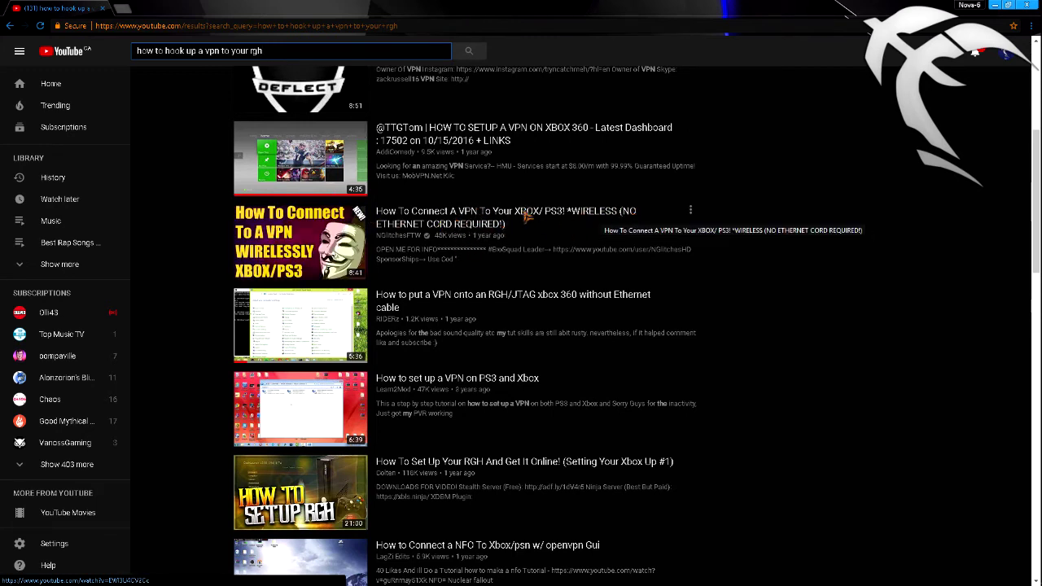
{"action": "mouse_move", "coordinate": [363, 243]}
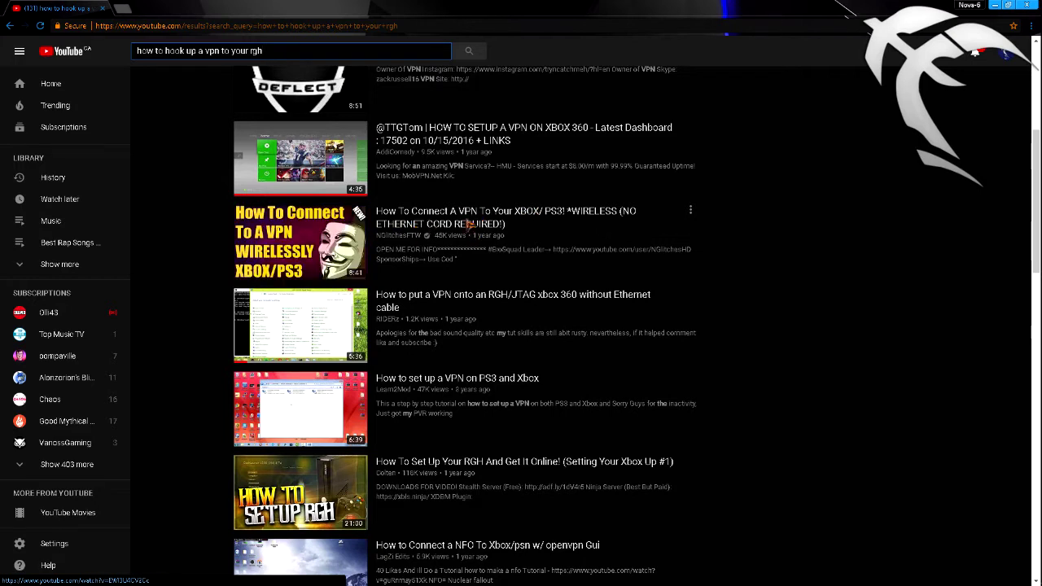
{"action": "mouse_move", "coordinate": [303, 230]}
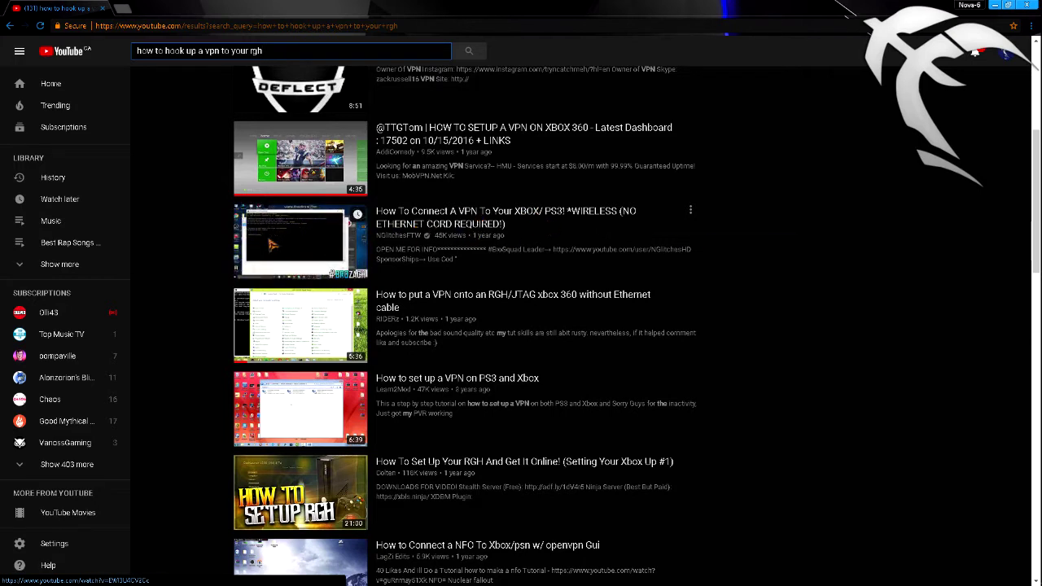
{"action": "scroll", "coordinate": [814, 222], "scroll_direction": "down", "scroll_amount": 2}
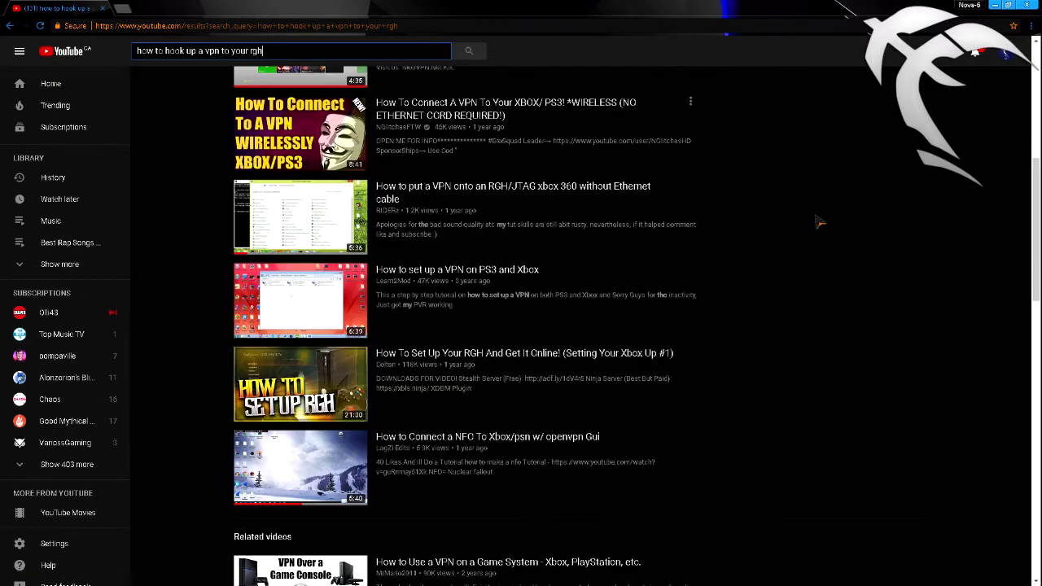
{"action": "scroll", "coordinate": [818, 221], "scroll_direction": "down", "scroll_amount": 6}
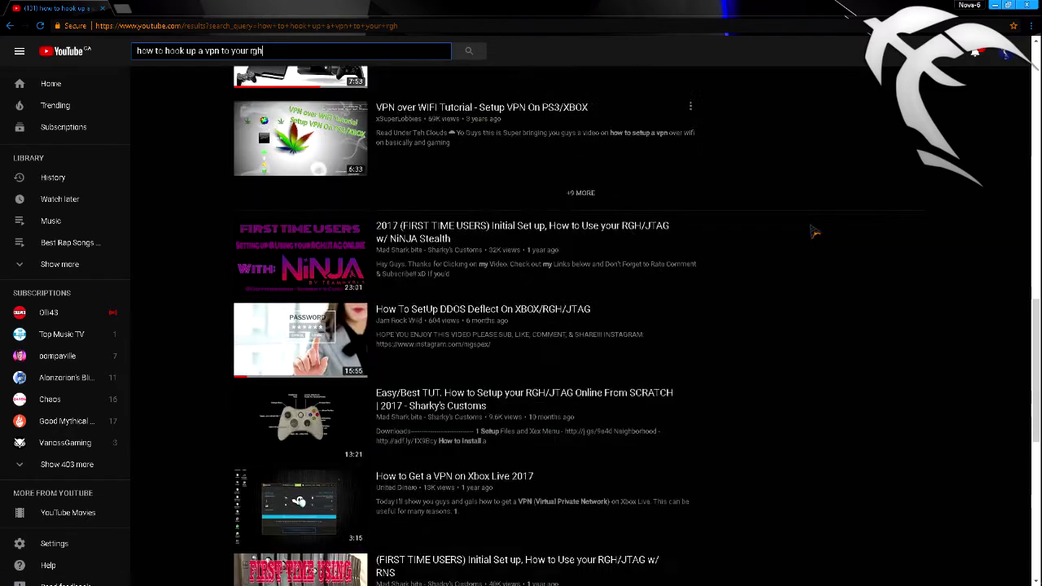
{"action": "scroll", "coordinate": [810, 235], "scroll_direction": "down", "scroll_amount": 3}
{"action": "scroll", "coordinate": [810, 234], "scroll_direction": "up", "scroll_amount": 1}
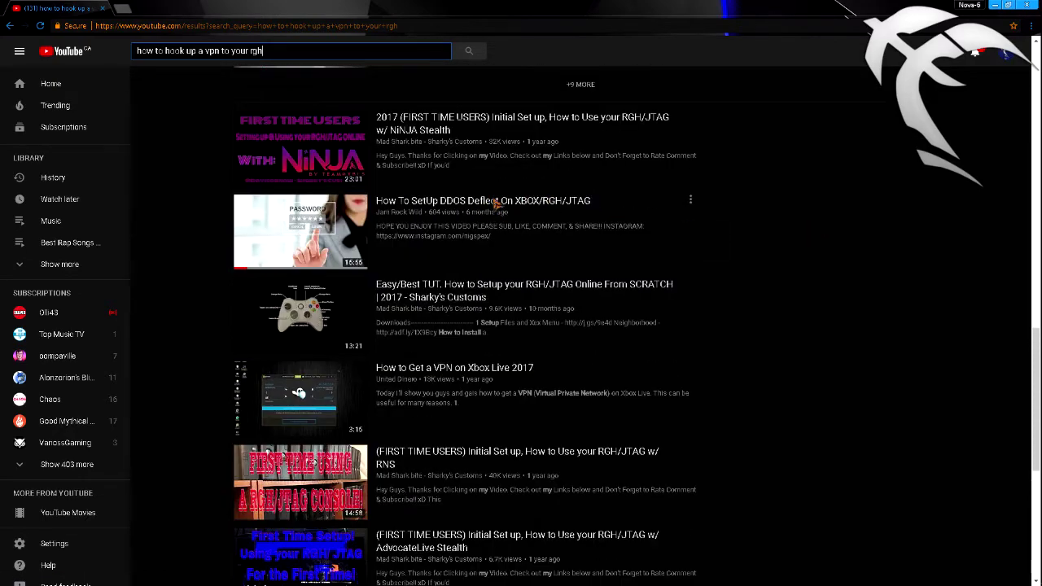
{"action": "scroll", "coordinate": [404, 262], "scroll_direction": "down", "scroll_amount": 4}
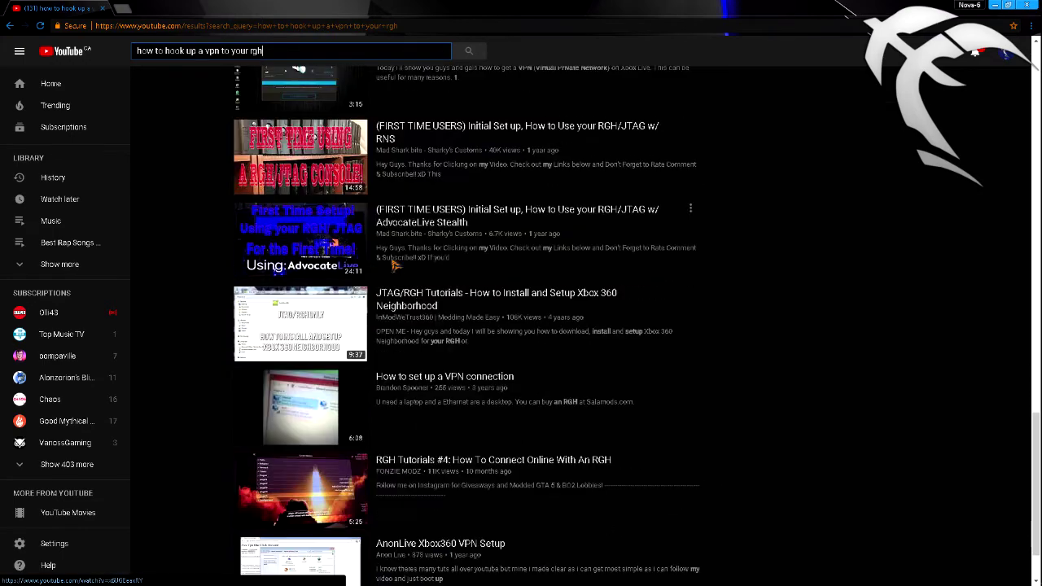
{"action": "scroll", "coordinate": [395, 265], "scroll_direction": "down", "scroll_amount": 1}
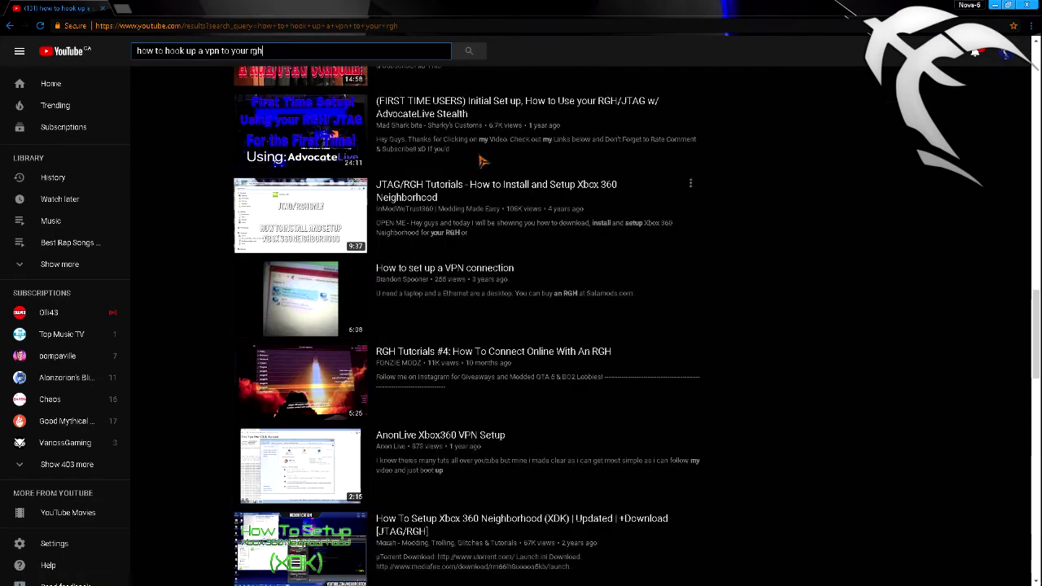
Step: Close the browser and open the network adapter settings from the Network and Sharing Center
{"action": "left_click", "coordinate": [1028, 6]}
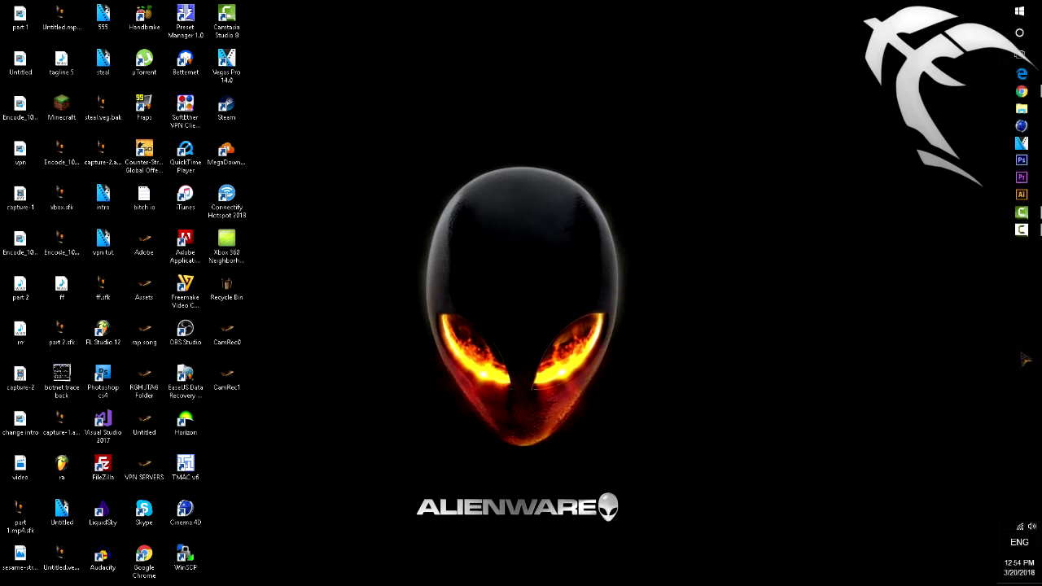
{"action": "right_click", "coordinate": [1025, 530]}
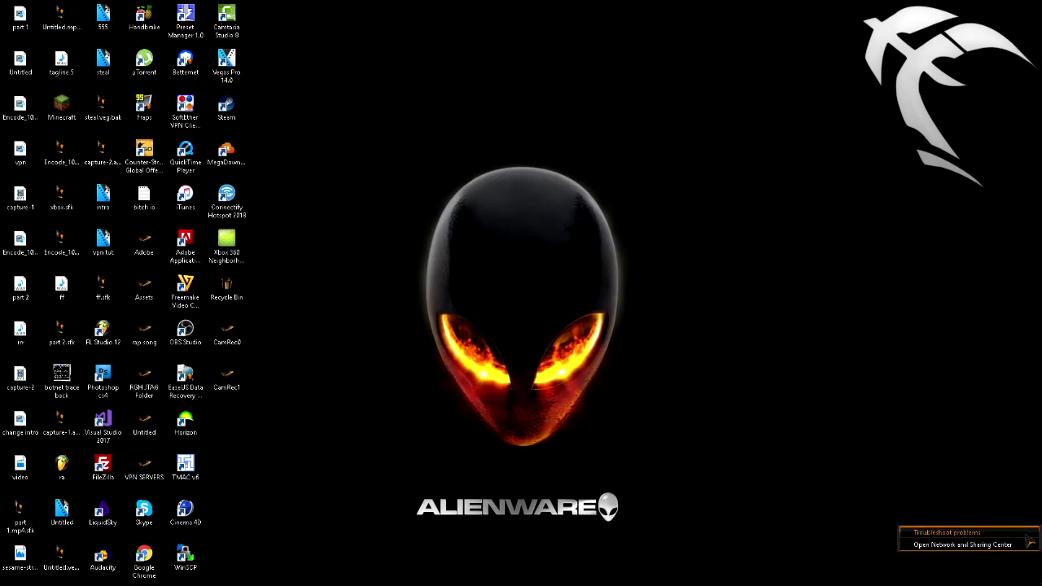
{"action": "left_click", "coordinate": [956, 545]}
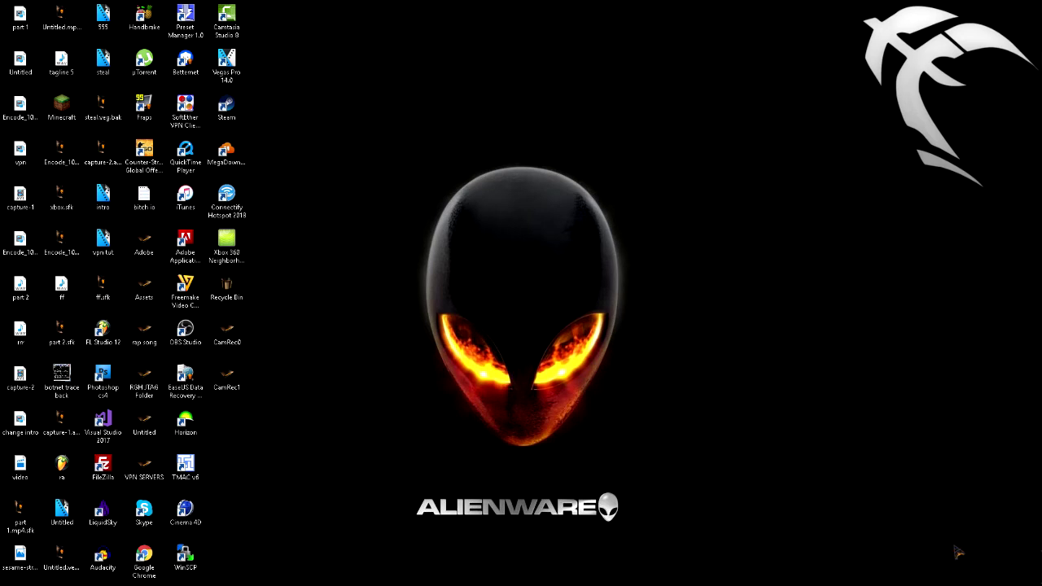
{"action": "left_click_drag", "start_coordinate": [423, 51], "coordinate": [391, 83]}
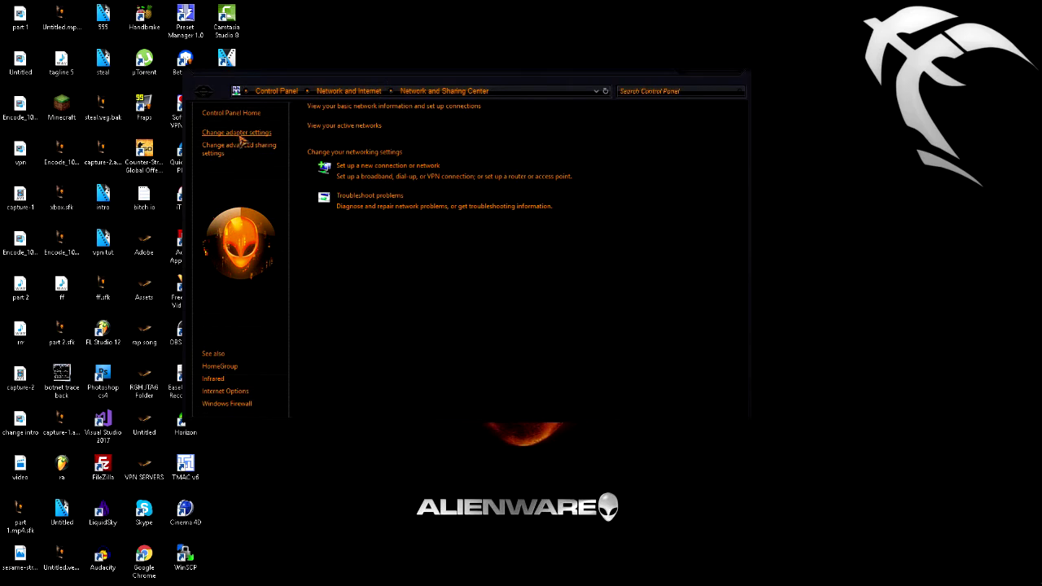
{"action": "left_click", "coordinate": [237, 133]}
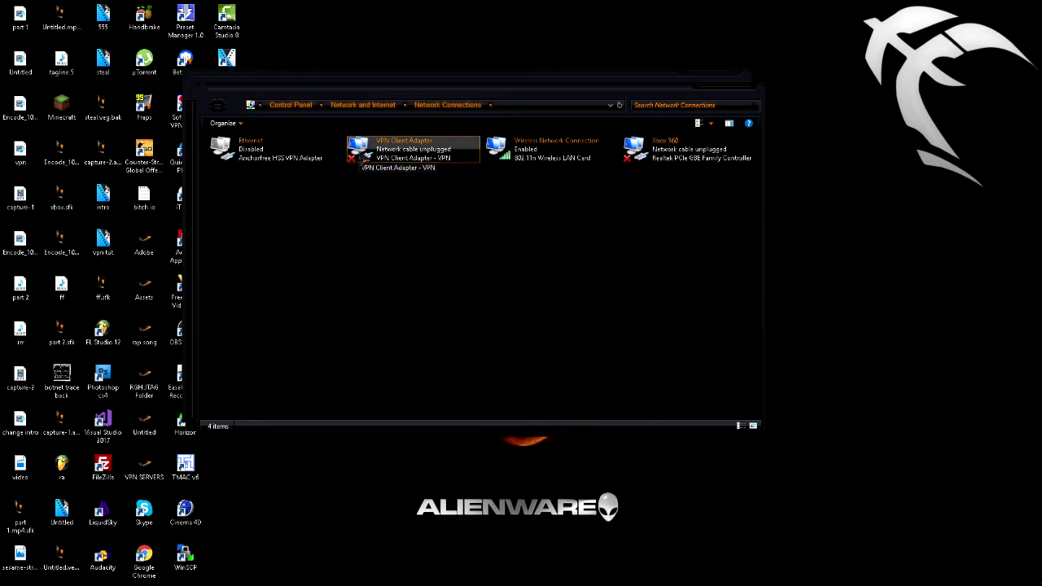
Step: Set the VPN Client Adapter to share its internet connection with the Xbox 360 network connection, and discard the changes
{"action": "right_click", "coordinate": [374, 148]}
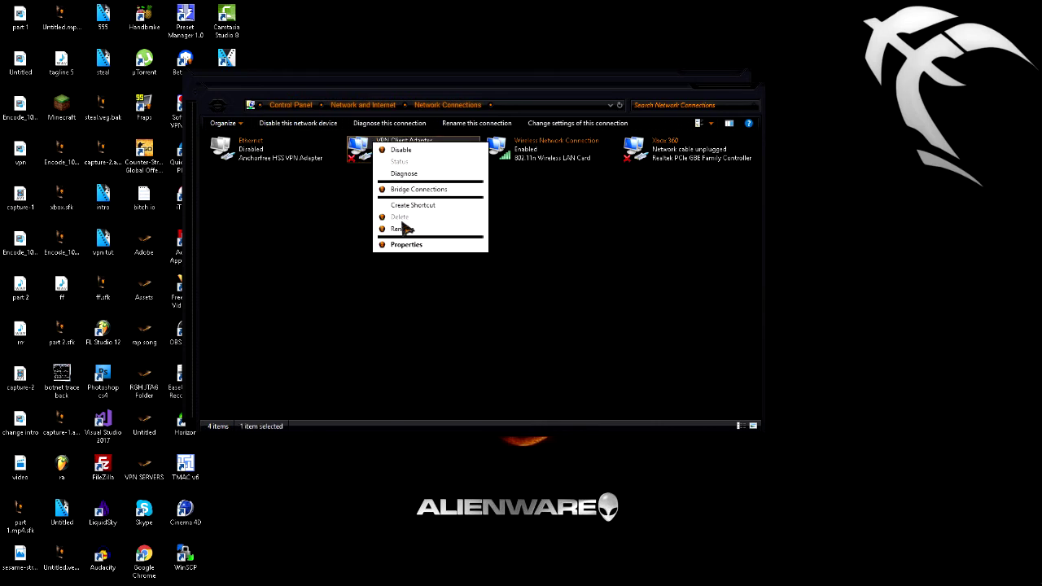
{"action": "left_click", "coordinate": [410, 246]}
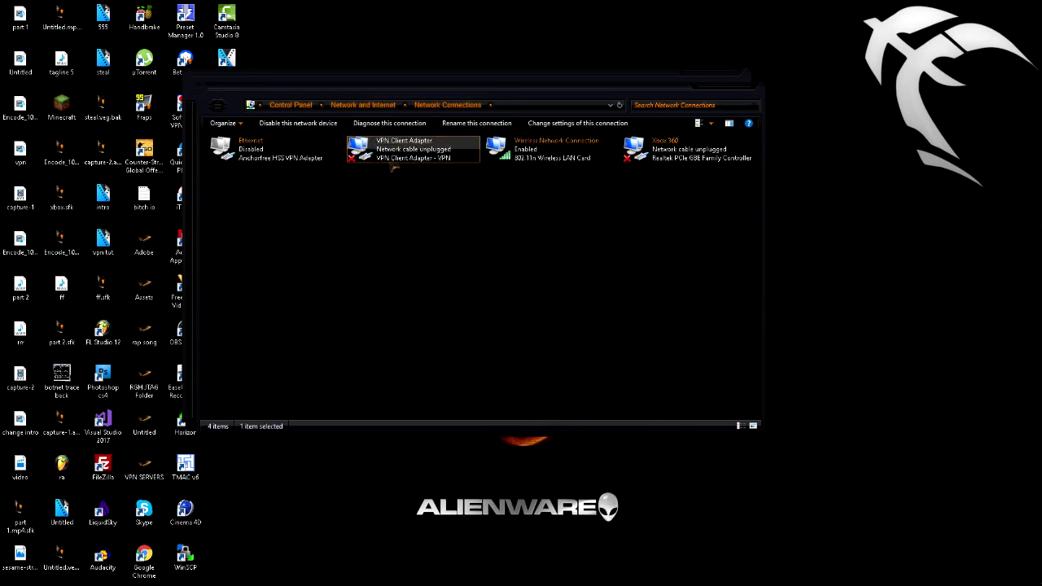
{"action": "left_click_drag", "start_coordinate": [308, 145], "coordinate": [379, 141]}
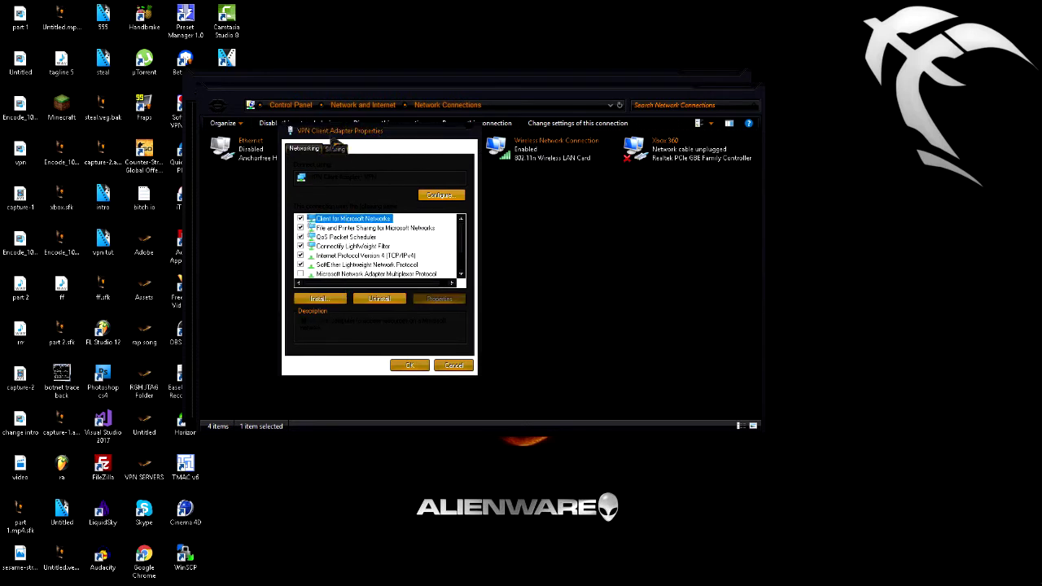
{"action": "left_click", "coordinate": [337, 150]}
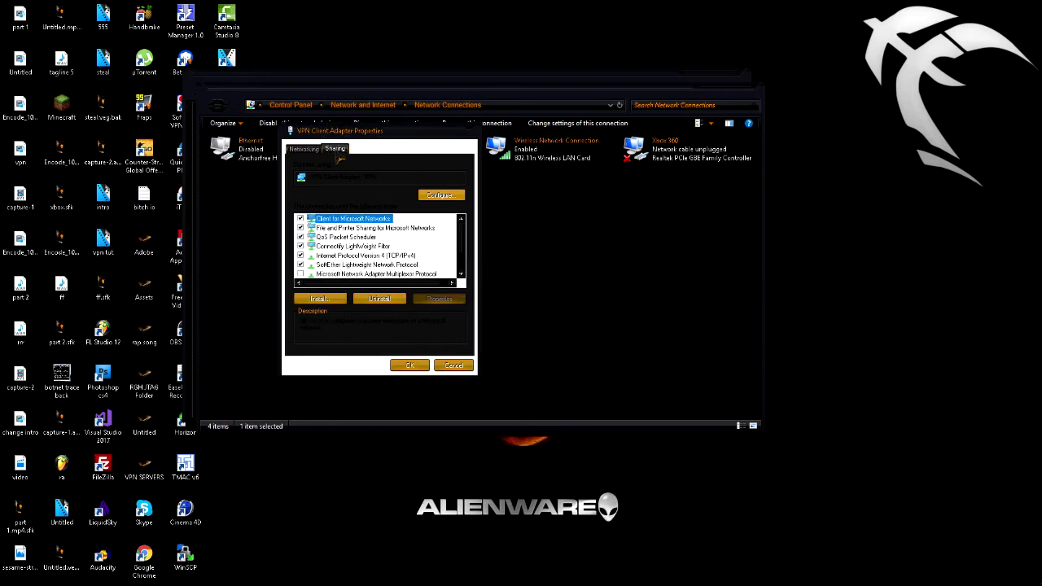
{"action": "left_click", "coordinate": [310, 188]}
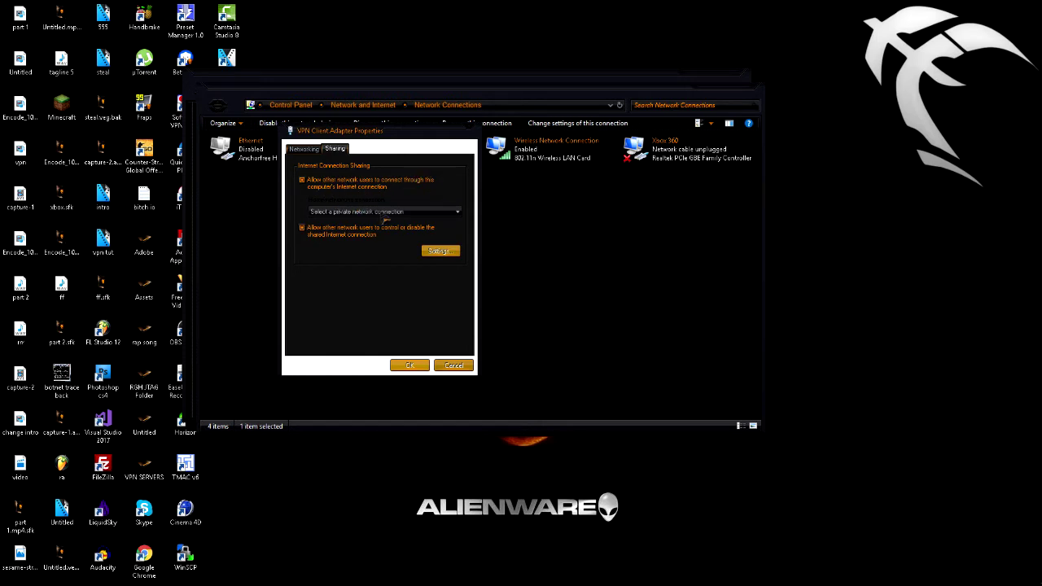
{"action": "left_click", "coordinate": [354, 212]}
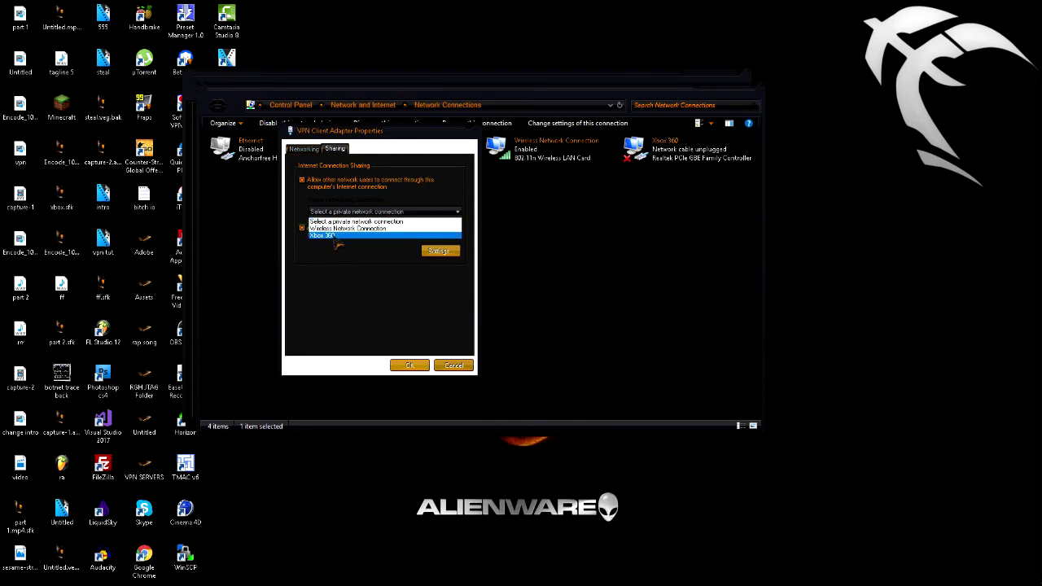
{"action": "left_click", "coordinate": [328, 232]}
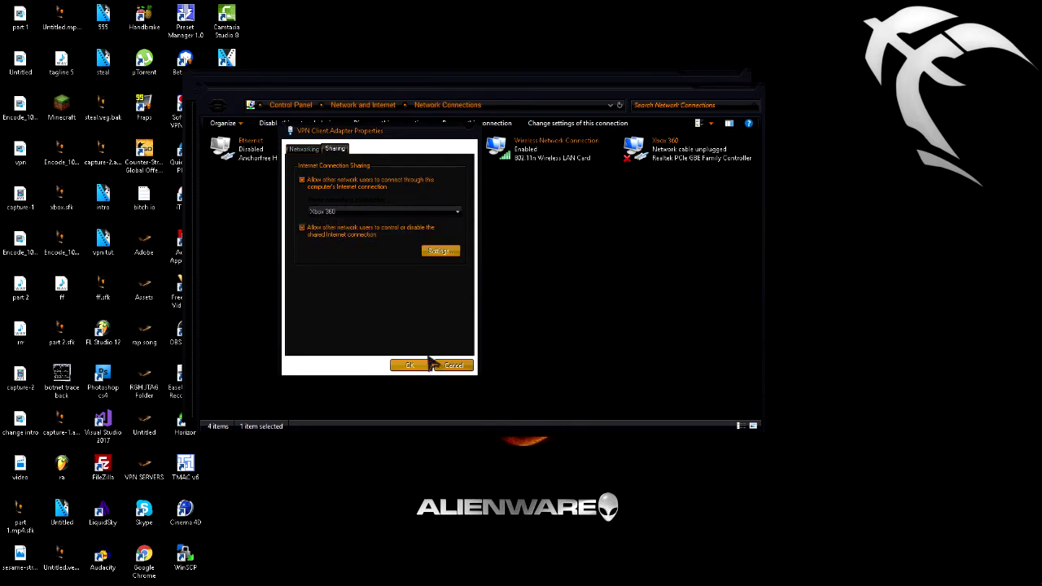
{"action": "left_click", "coordinate": [462, 366]}
Step: Check the internet connection sharing settings of the VPN Client Adapter and close its properties
{"action": "right_click", "coordinate": [418, 150]}
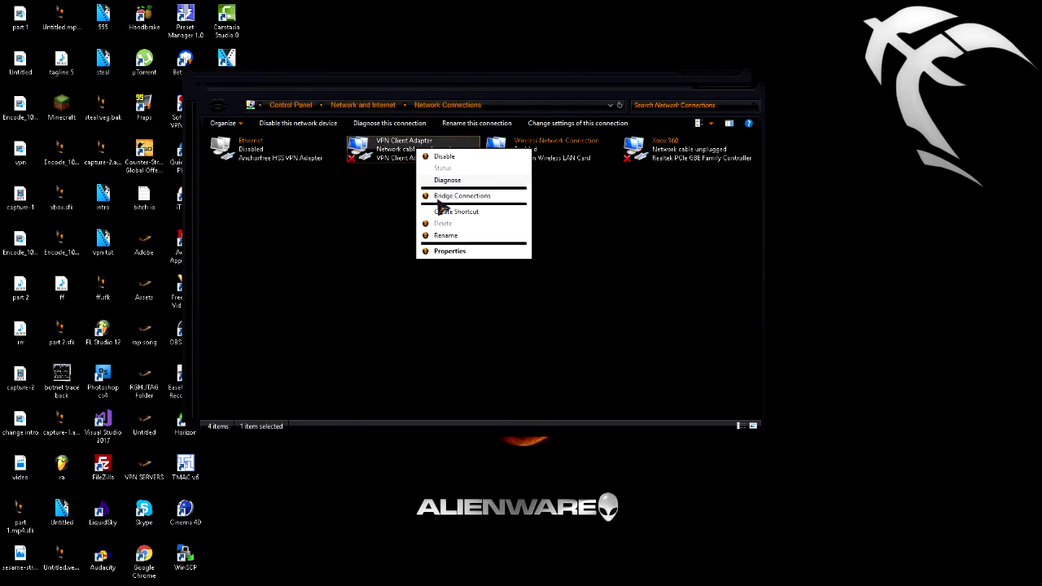
{"action": "left_click", "coordinate": [450, 252]}
{"action": "left_click", "coordinate": [268, 151]}
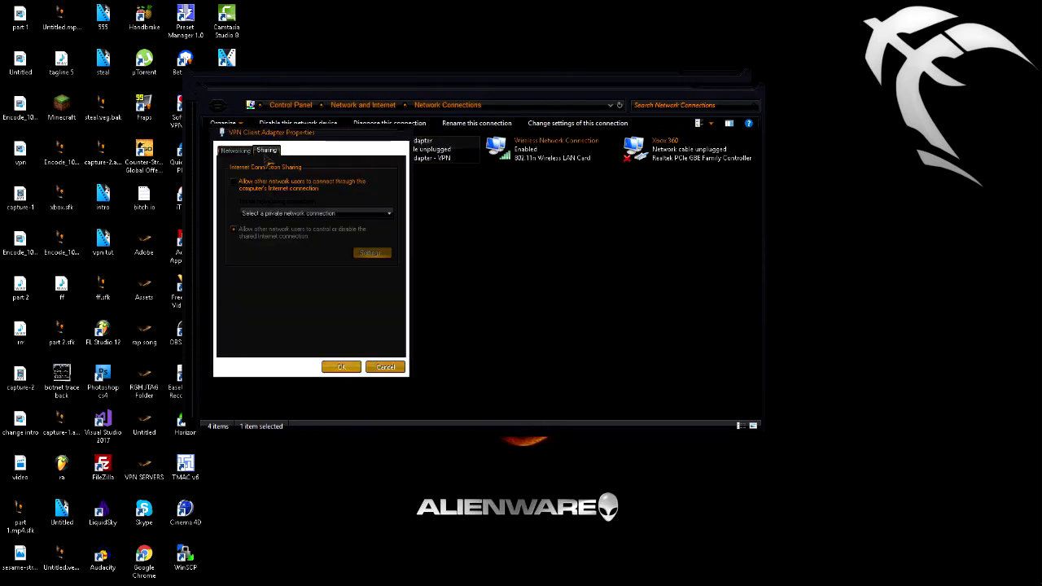
{"action": "left_click", "coordinate": [401, 134]}
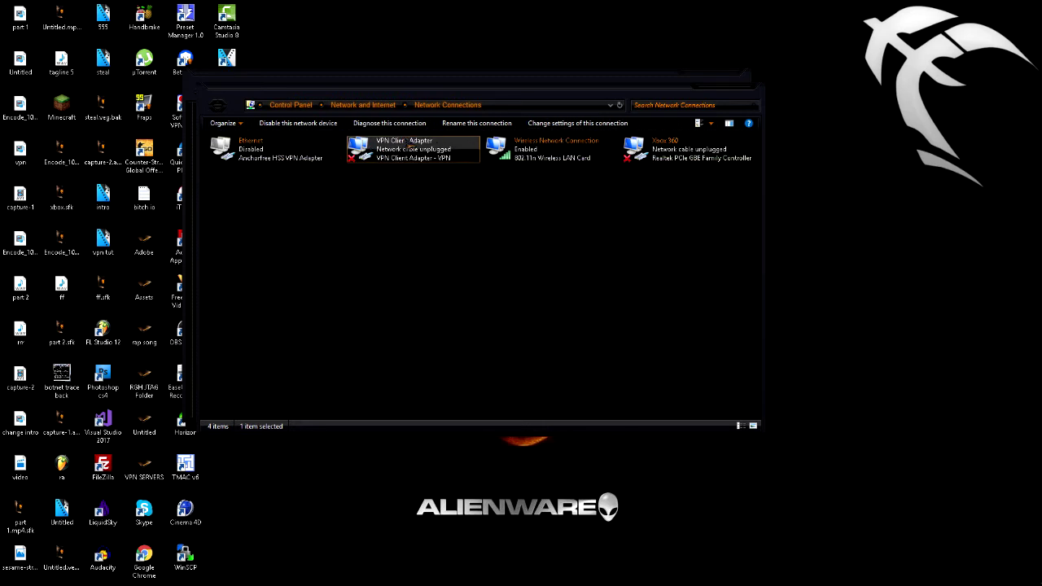
Step: Close both network settings windows and move the Connectify Hotspot 2018 shortcut to an empty area near the middle of the desktop
{"action": "left_click", "coordinate": [751, 91]}
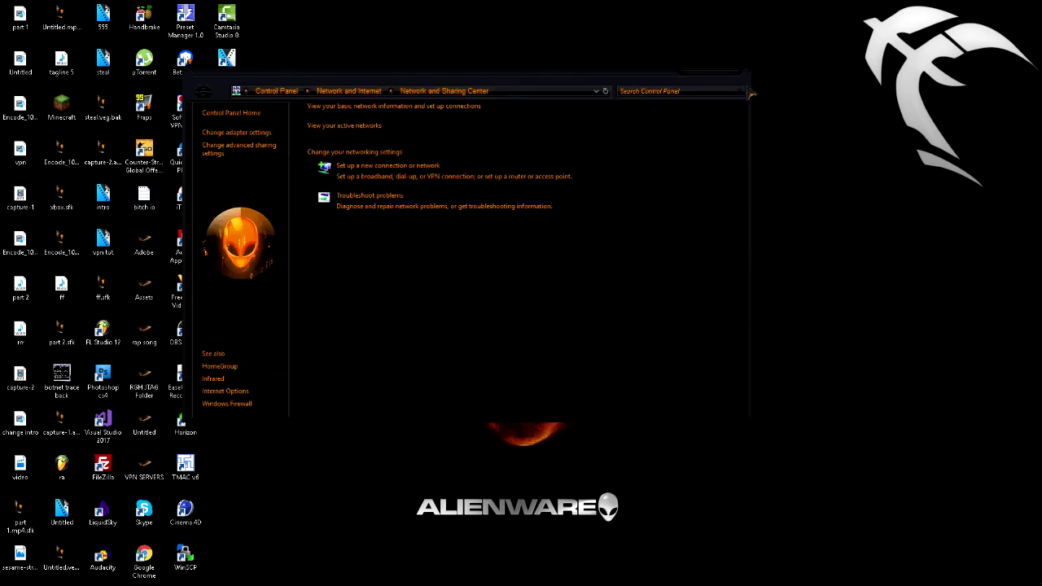
{"action": "left_click", "coordinate": [738, 79]}
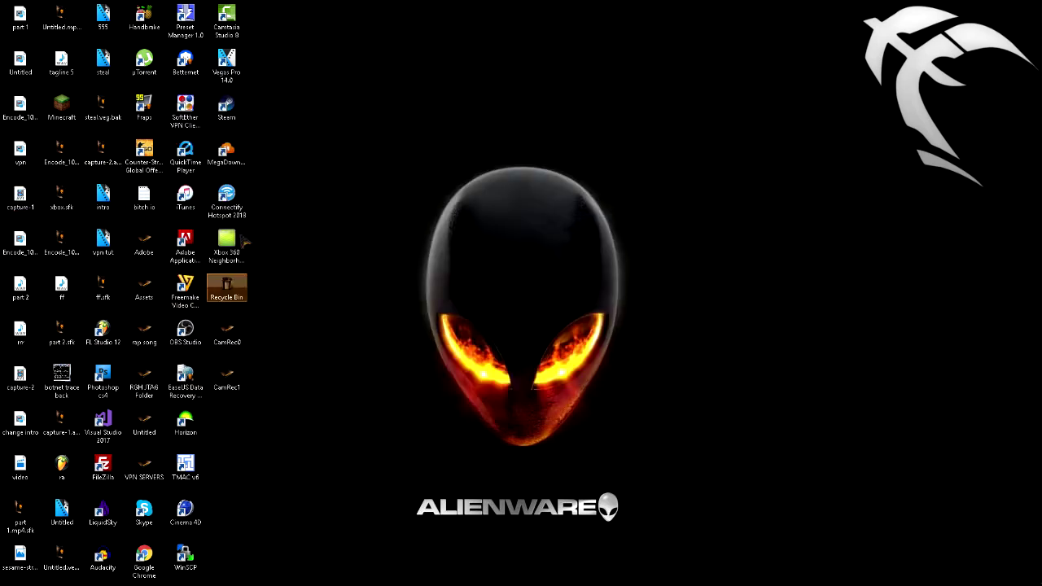
{"action": "left_click_drag", "start_coordinate": [227, 200], "coordinate": [474, 199]}
{"action": "left_click_drag", "start_coordinate": [342, 122], "coordinate": [433, 242]}
{"action": "left_click", "coordinate": [433, 242]}
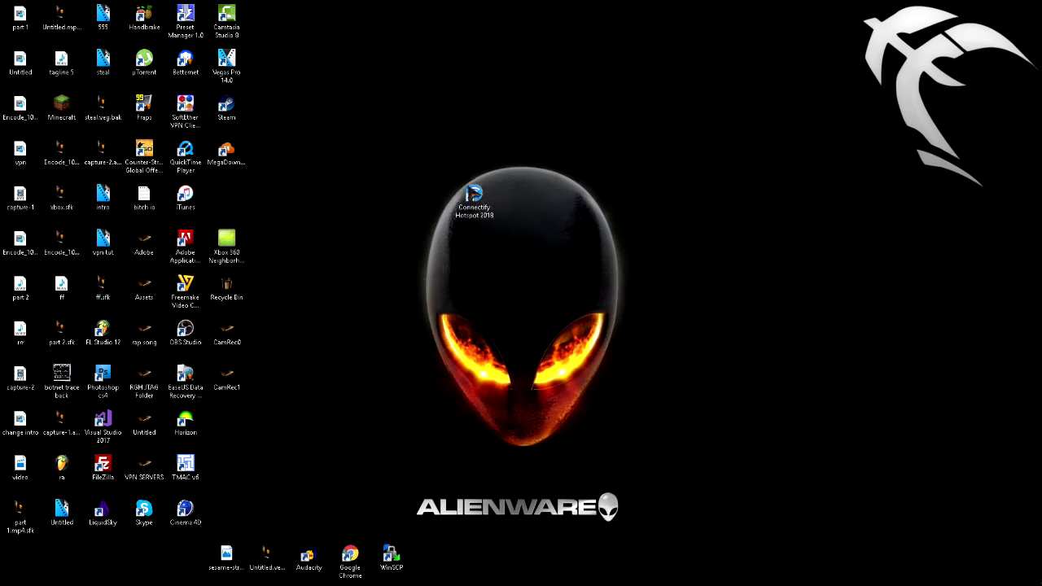
{"action": "left_click_drag", "start_coordinate": [460, 545], "coordinate": [49, 560]}
{"action": "left_click", "coordinate": [342, 518]}
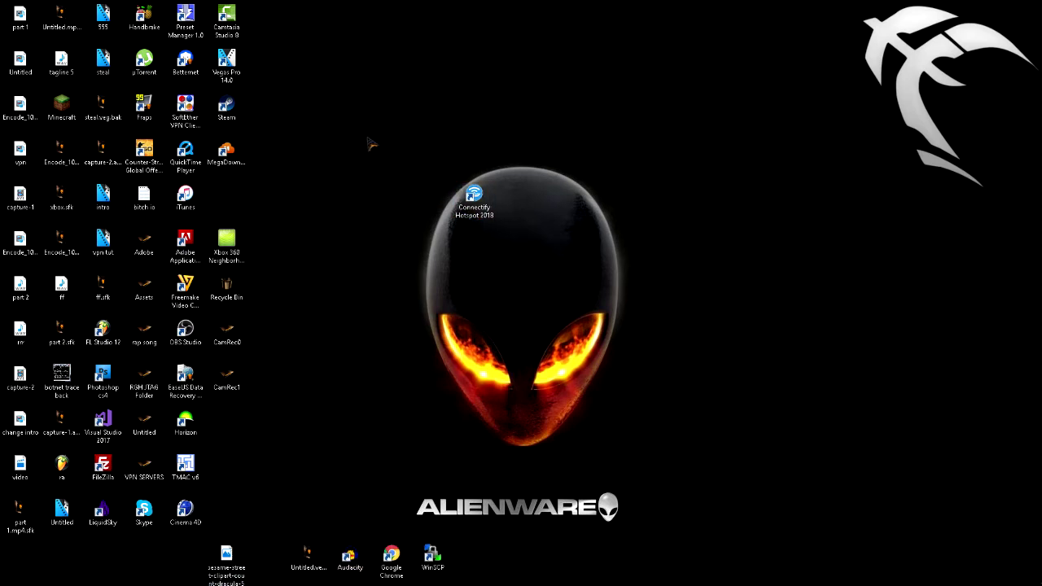
{"action": "left_click_drag", "start_coordinate": [401, 121], "coordinate": [511, 204]}
{"action": "left_click", "coordinate": [512, 204]}
Step: Search Google in Chrome for "connectify" and view the official Connectify Hotspot website, then close the browser
{"action": "double_click", "coordinate": [391, 556]}
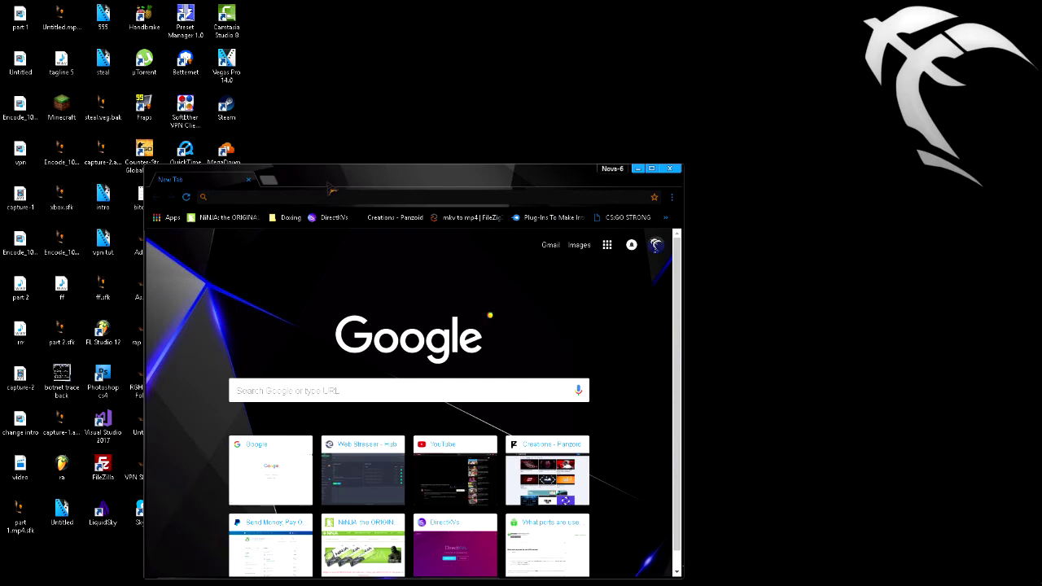
{"action": "type", "text": "connectify"}
{"action": "key", "text": "Return"}
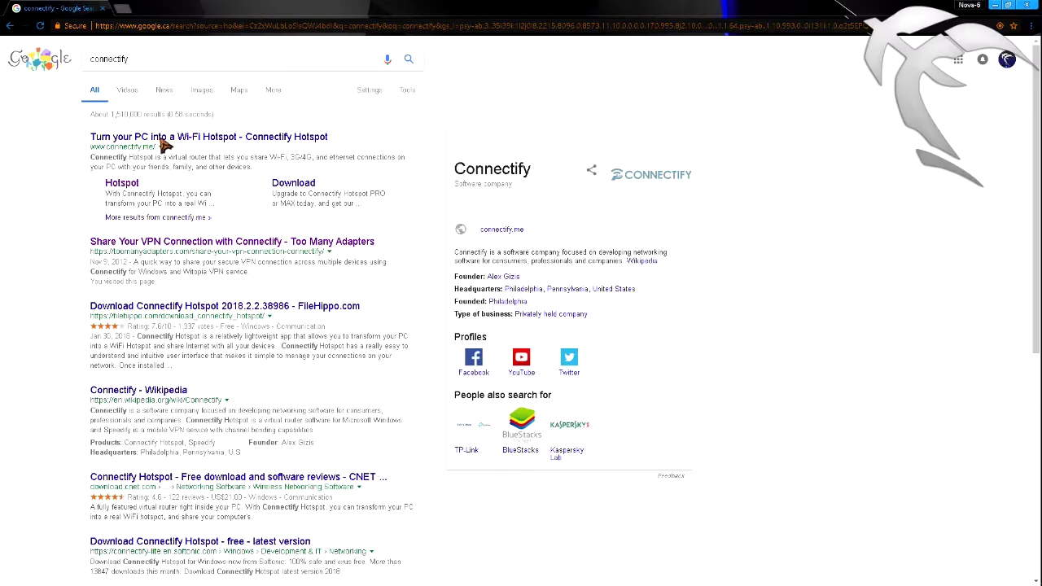
{"action": "left_click", "coordinate": [157, 139]}
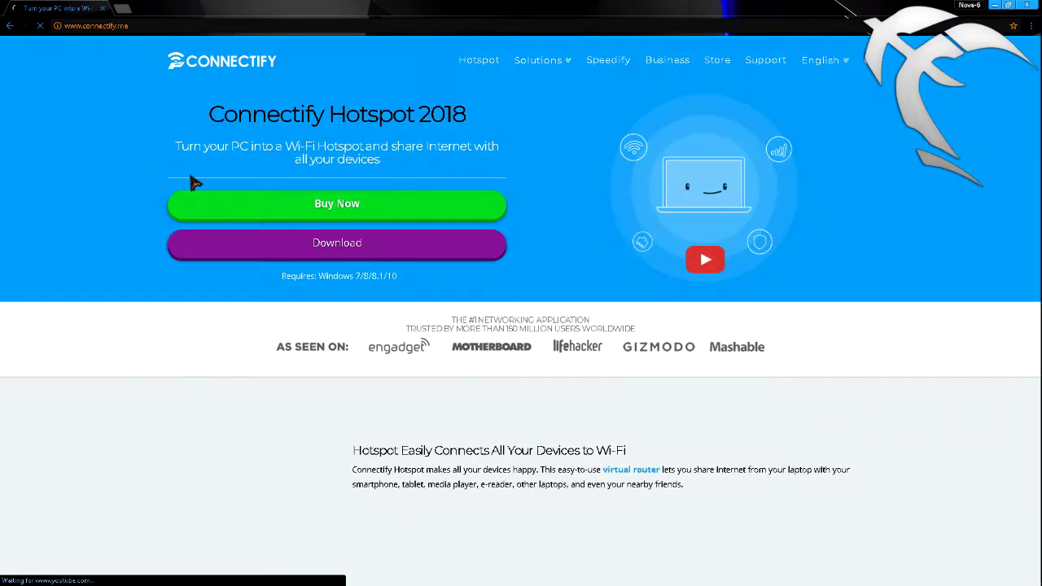
{"action": "left_click", "coordinate": [655, 95]}
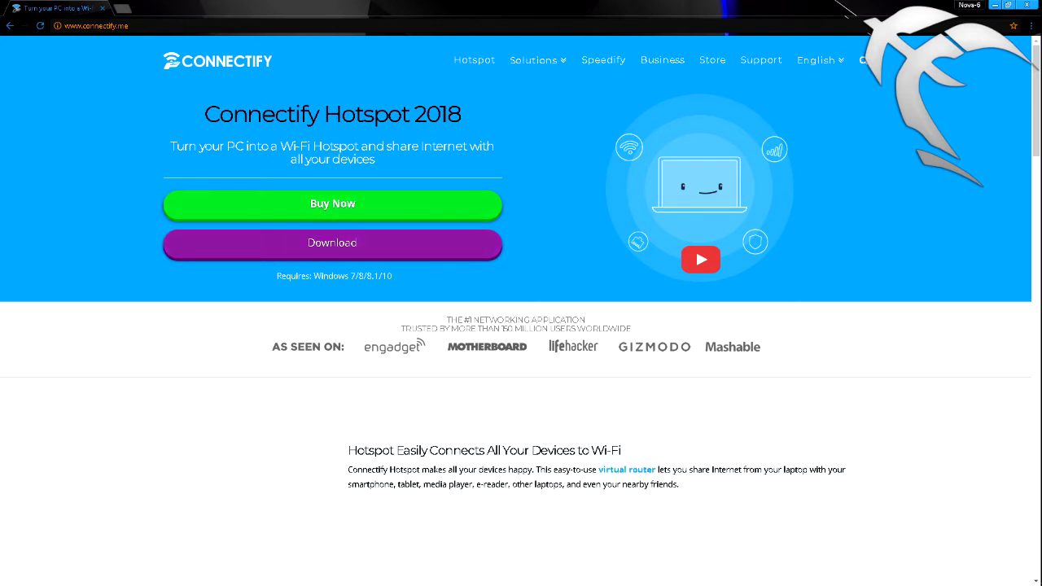
{"action": "left_click", "coordinate": [1033, 5]}
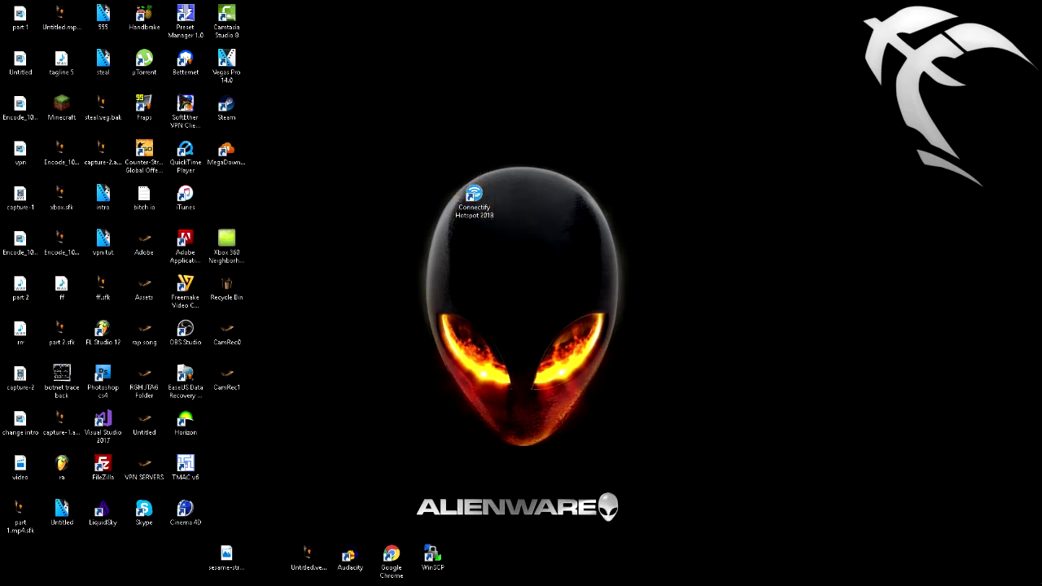
Step: Place the SoftEther VPN Client Manager shortcut beside the Connectify Hotspot shortcut and open the VPN client manager
{"action": "left_click_drag", "start_coordinate": [186, 104], "coordinate": [433, 196]}
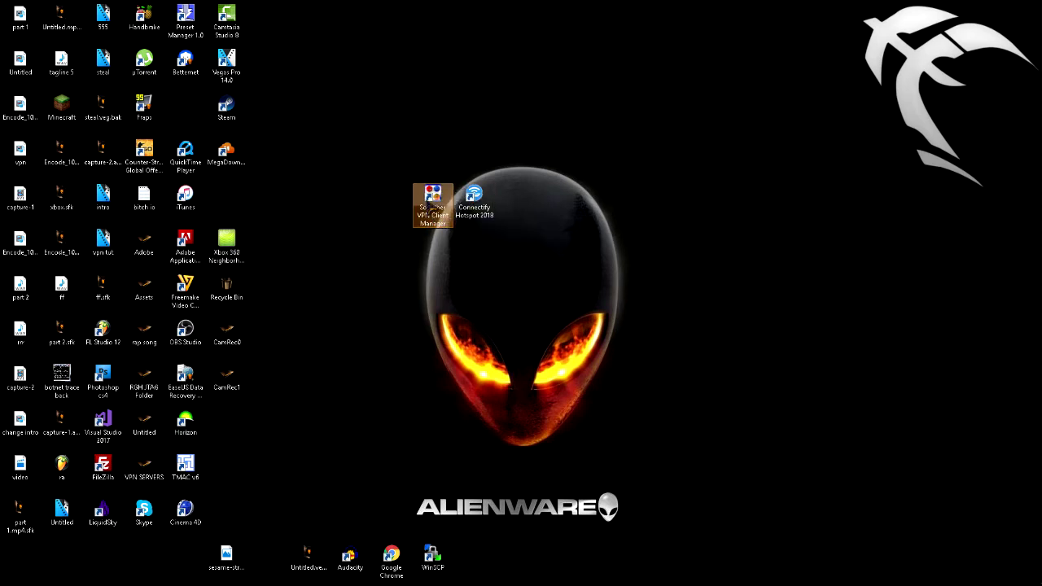
{"action": "left_click", "coordinate": [764, 137]}
{"action": "double_click", "coordinate": [438, 205]}
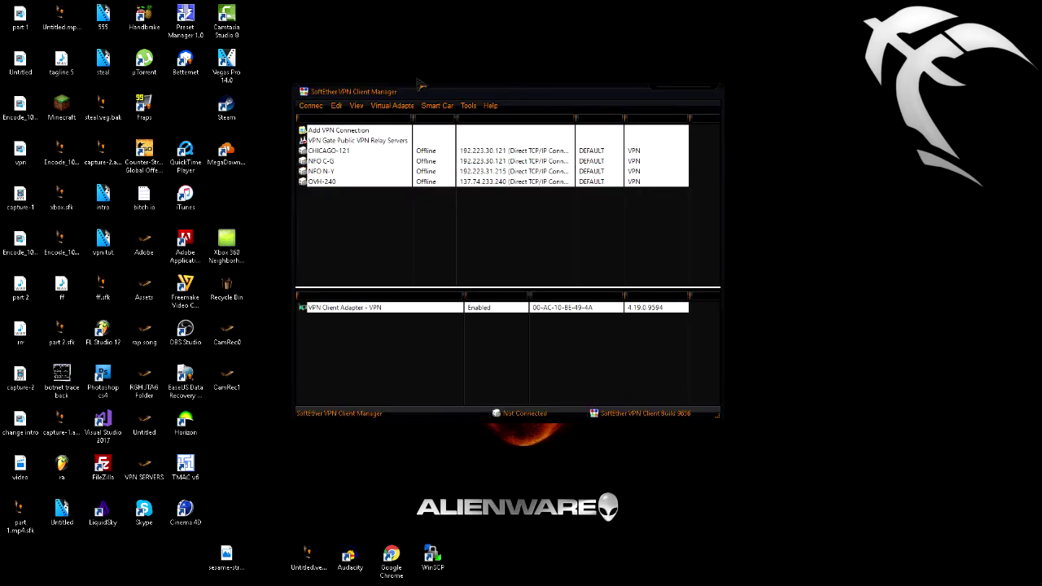
{"action": "left_click_drag", "start_coordinate": [418, 85], "coordinate": [404, 90]}
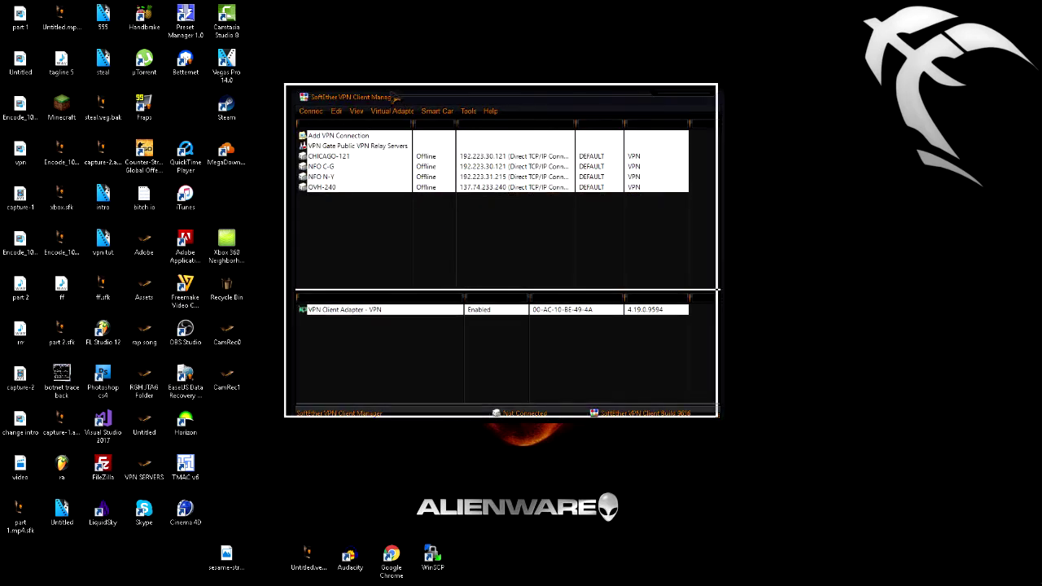
Step: Connect to the NFO N-Y VPN server and minimize the VPN client manager
{"action": "left_click", "coordinate": [375, 152]}
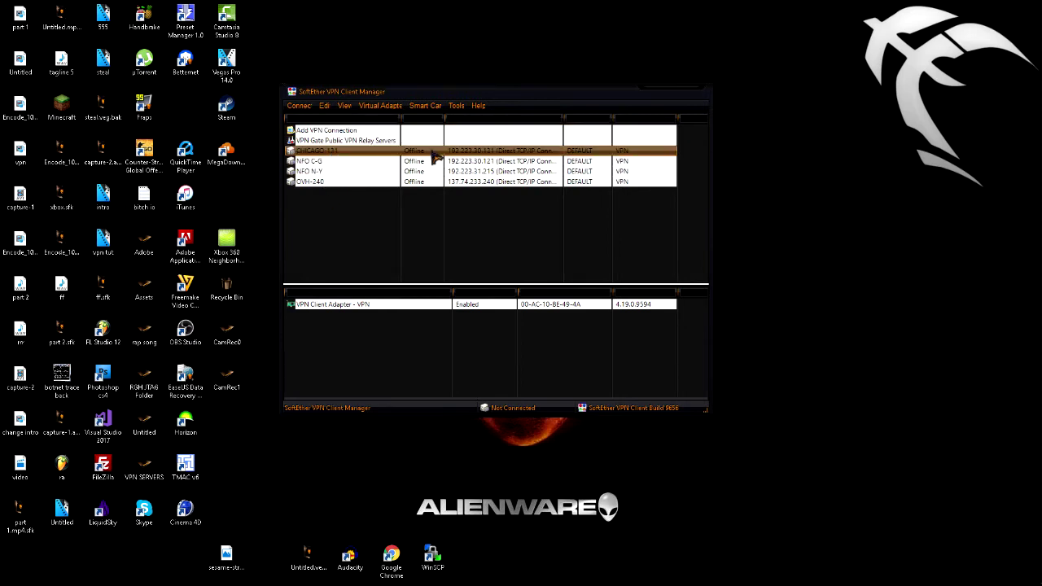
{"action": "right_click", "coordinate": [333, 175]}
{"action": "left_click", "coordinate": [371, 176]}
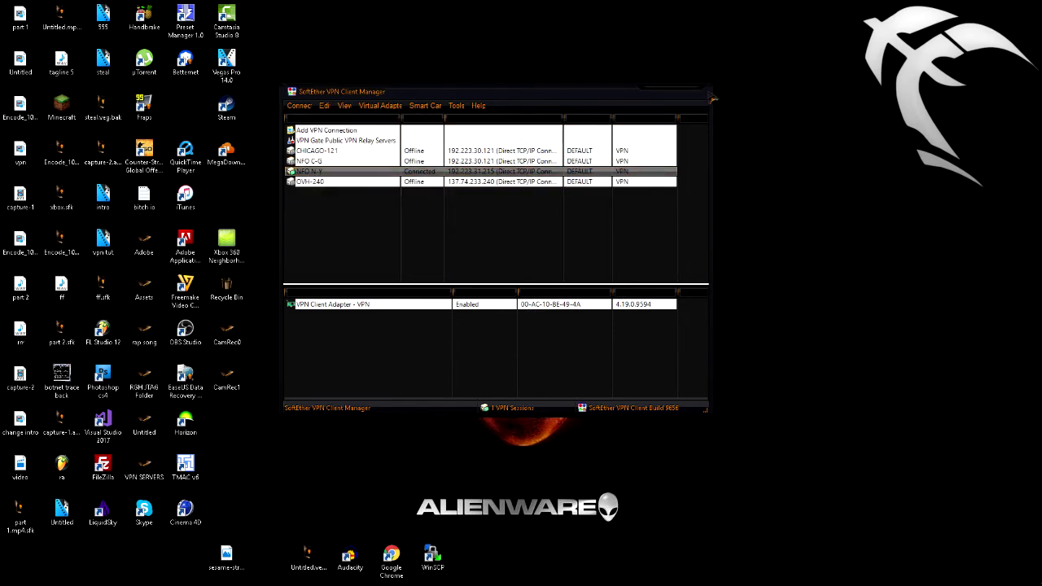
{"action": "left_click", "coordinate": [654, 94]}
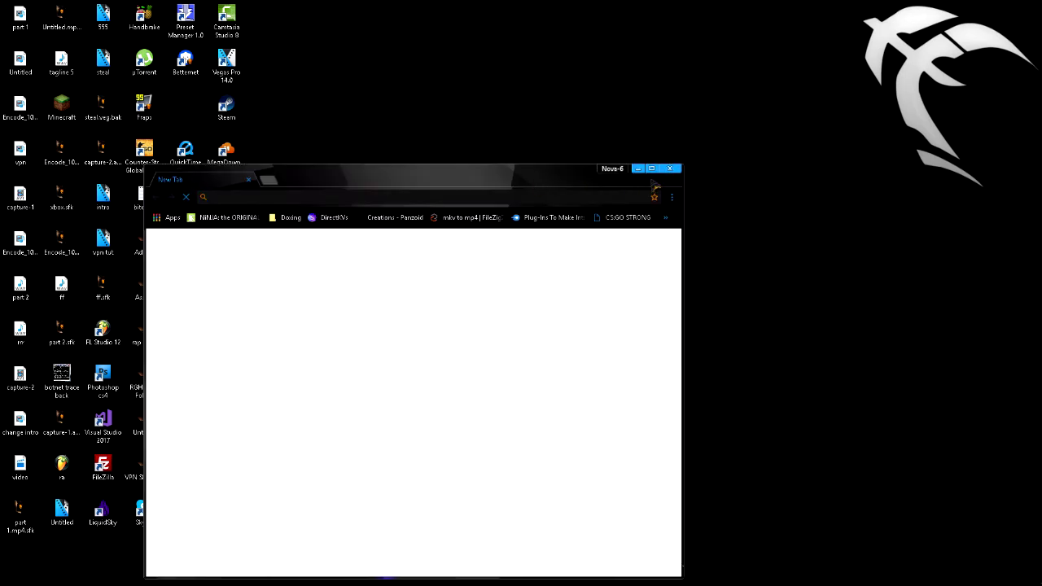
Step: Load google.ca in a maximized Chrome window, keeping only one tab open
{"action": "left_click", "coordinate": [652, 168]}
{"action": "type", "text": "google.ca"}
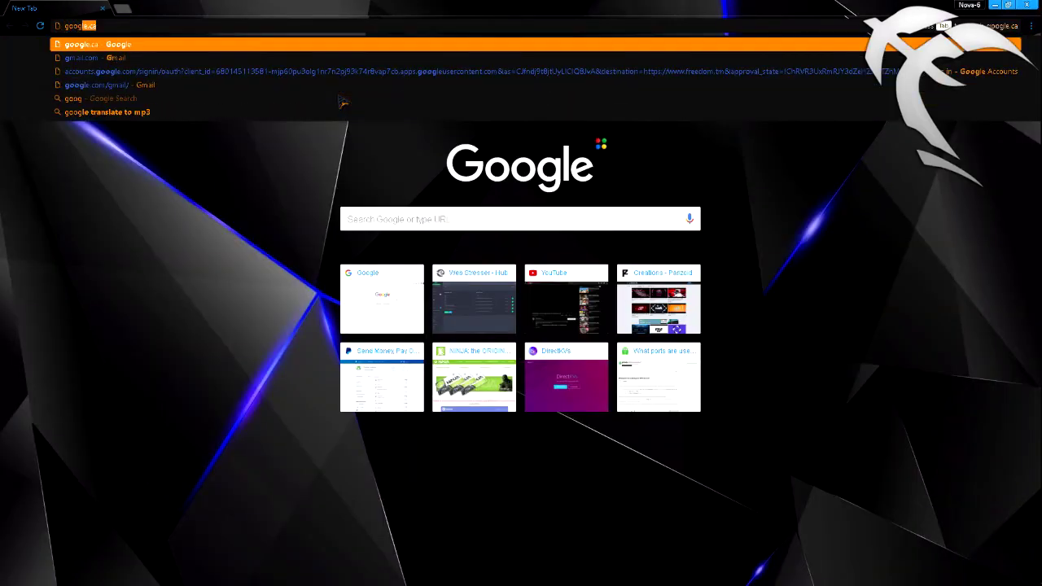
{"action": "key", "text": "Return"}
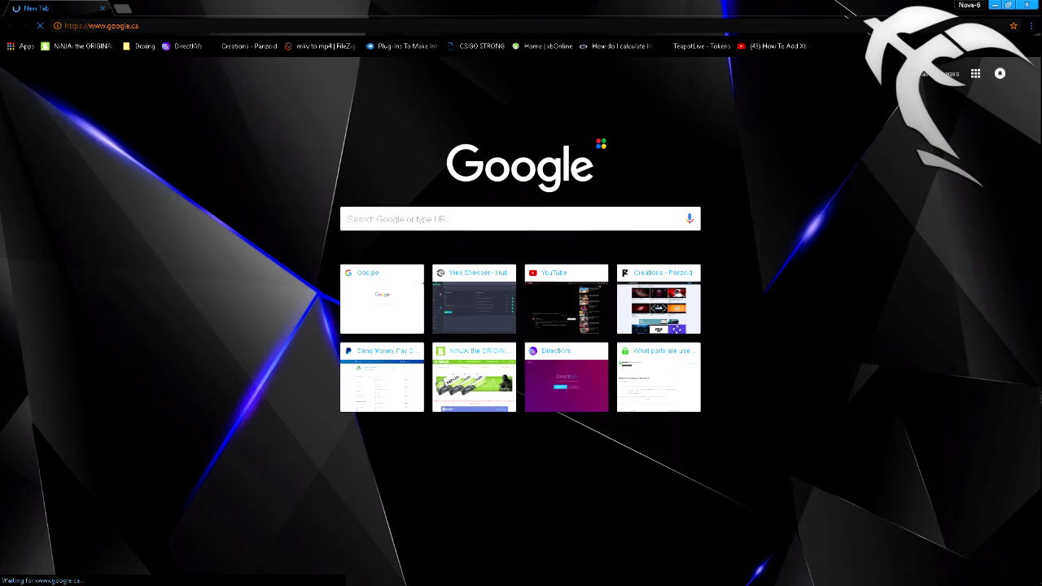
{"action": "mouse_move", "coordinate": [1025, 407]}
{"action": "left_click", "coordinate": [122, 10]}
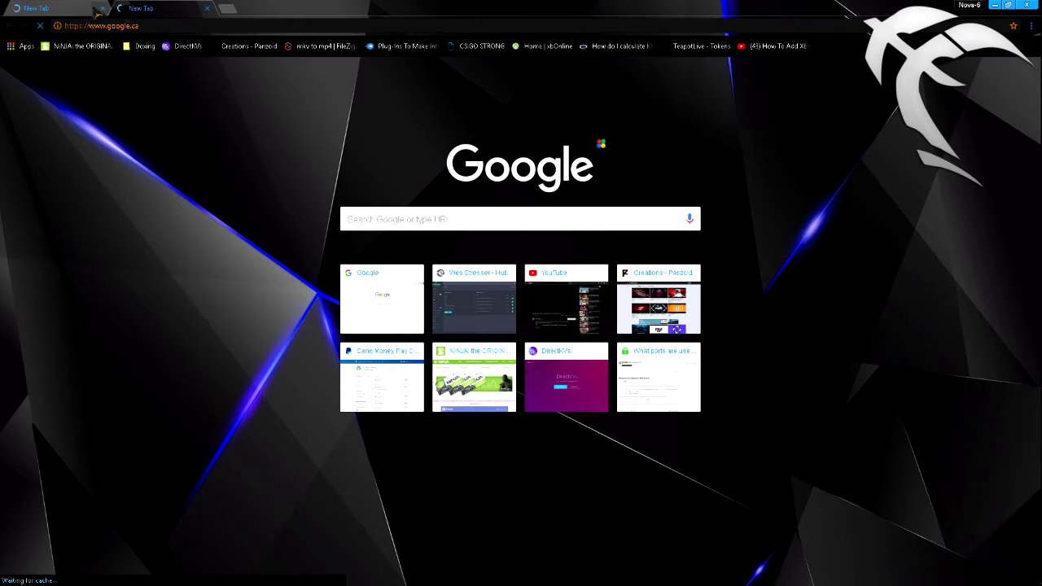
{"action": "left_click", "coordinate": [103, 9]}
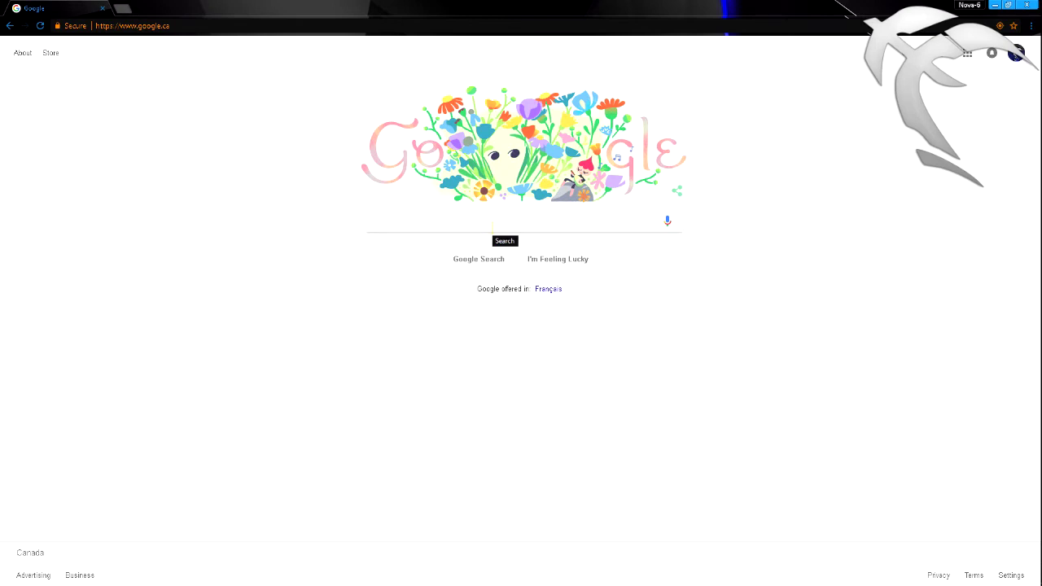
Step: Search Google for "whats my ip" to check the computer's public IP address
{"action": "type", "text": "what"}
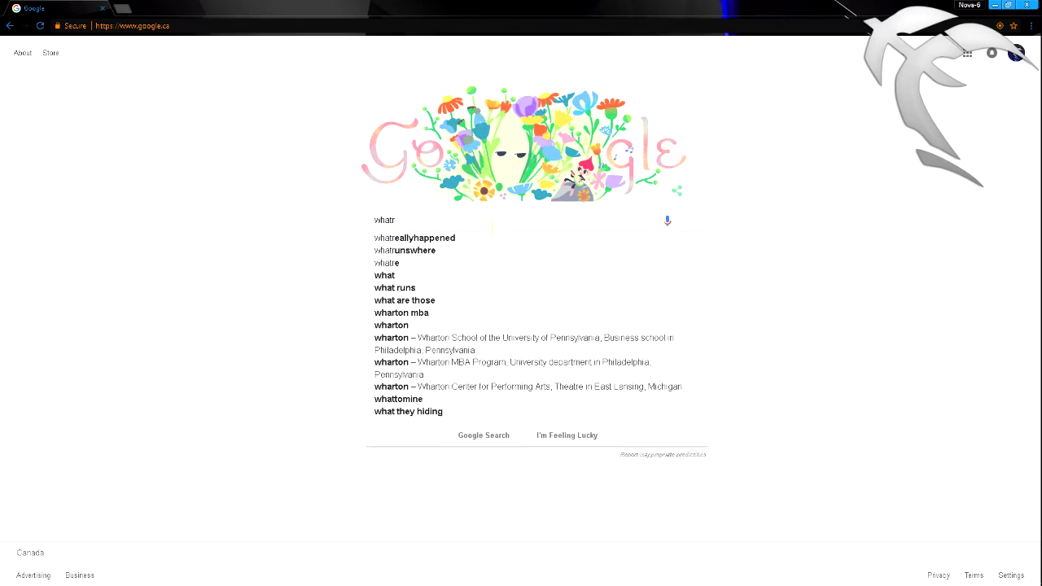
{"action": "left_click", "coordinate": [495, 237]}
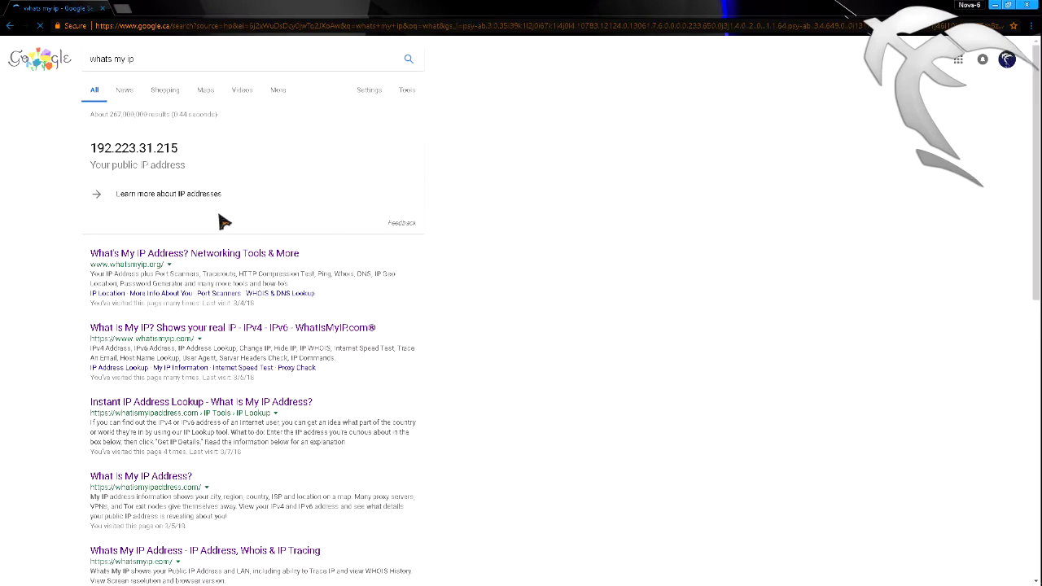
{"action": "left_click_drag", "start_coordinate": [212, 150], "coordinate": [87, 158]}
{"action": "left_click", "coordinate": [228, 169]}
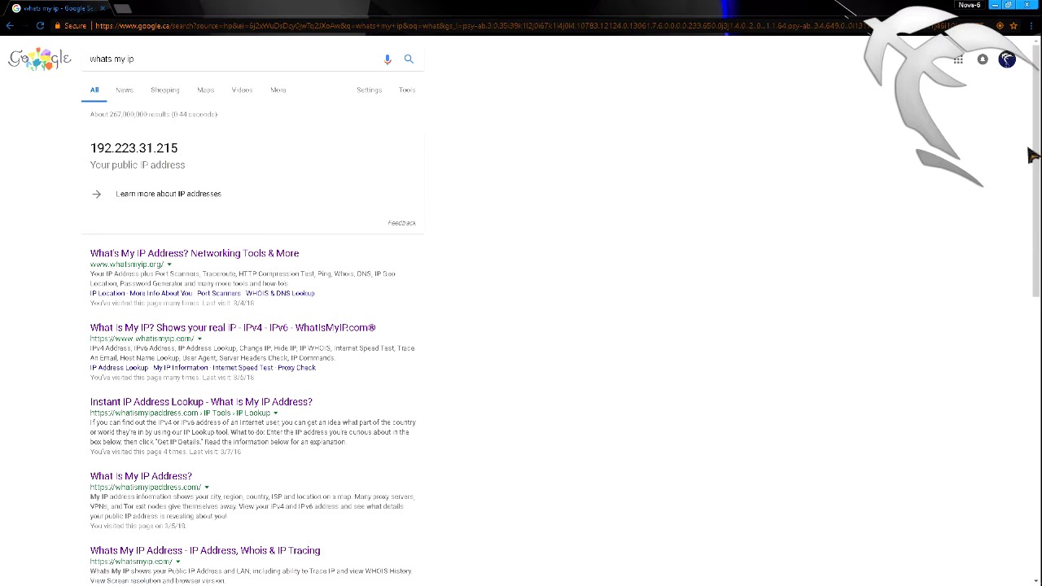
Step: Compare the public IP address in the search results with the NFO N-Y server address in SoftEther VPN Client Manager
{"action": "left_click", "coordinate": [1022, 259]}
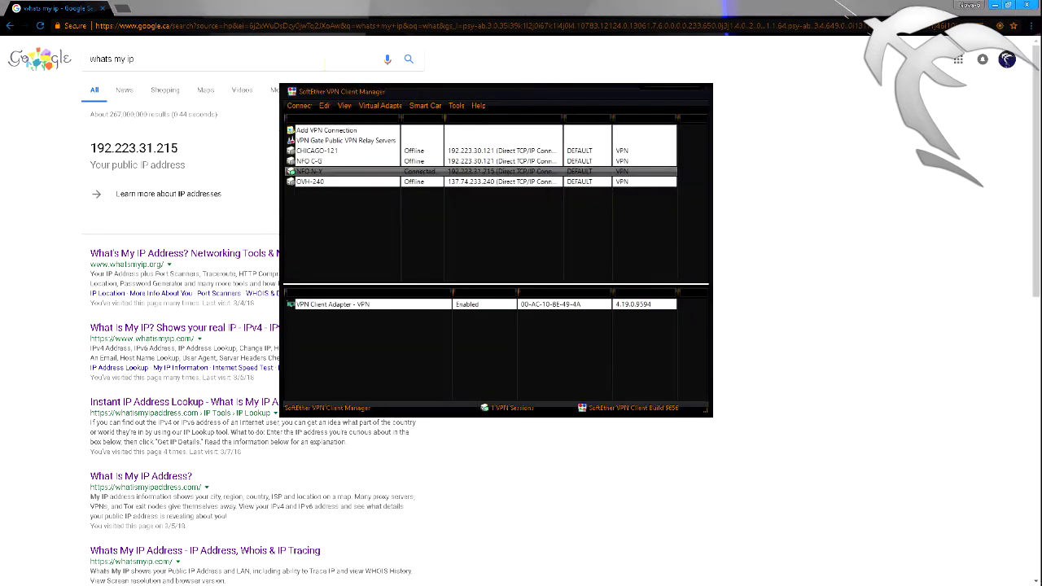
{"action": "left_click_drag", "start_coordinate": [413, 97], "coordinate": [441, 96]}
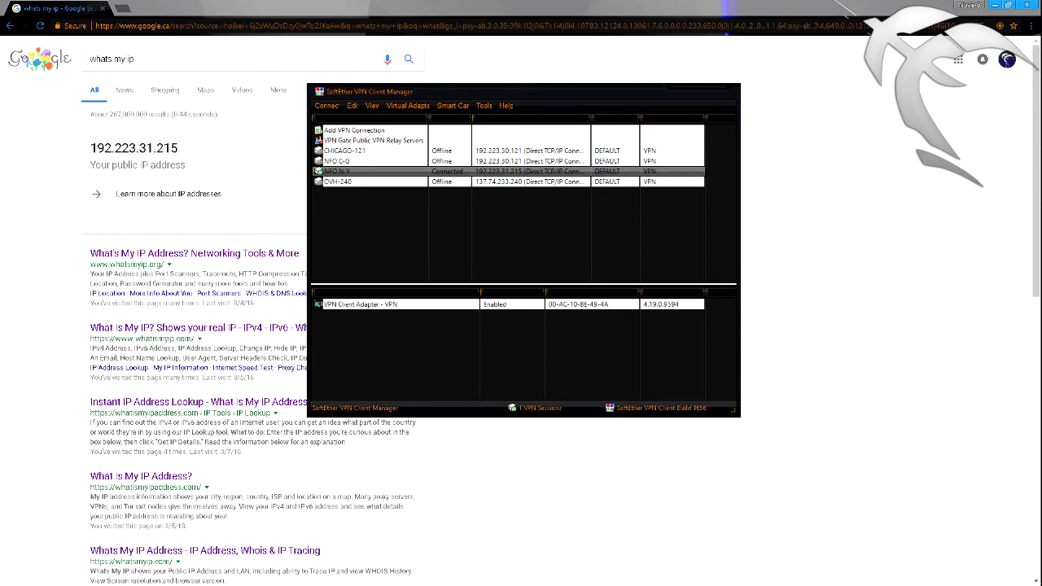
{"action": "left_click_drag", "start_coordinate": [105, 147], "coordinate": [170, 148]}
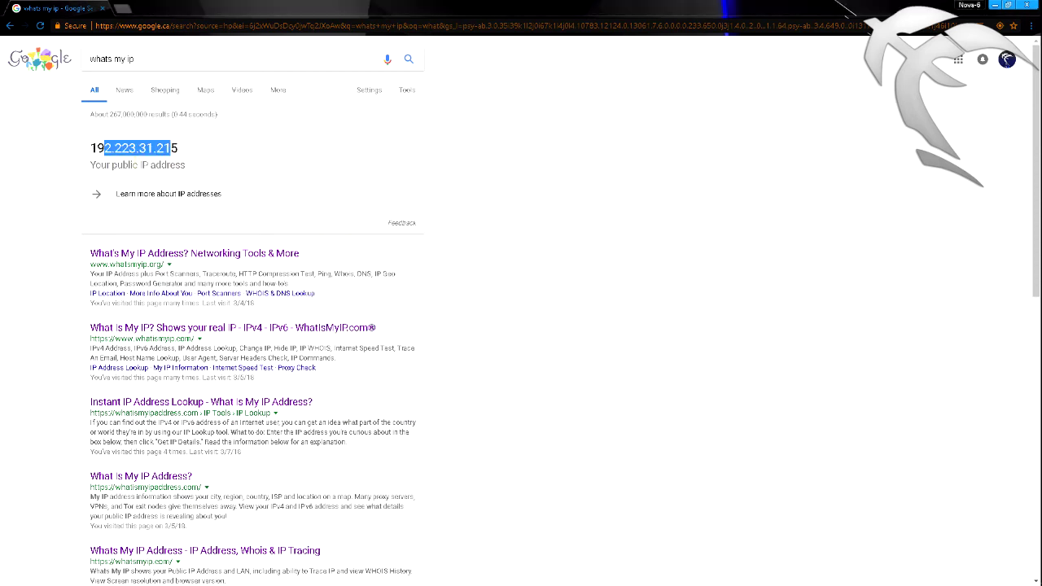
Step: Check the connection's location and ISP on WhatIsMyIP.com, then minimize the browser
{"action": "left_click", "coordinate": [168, 335]}
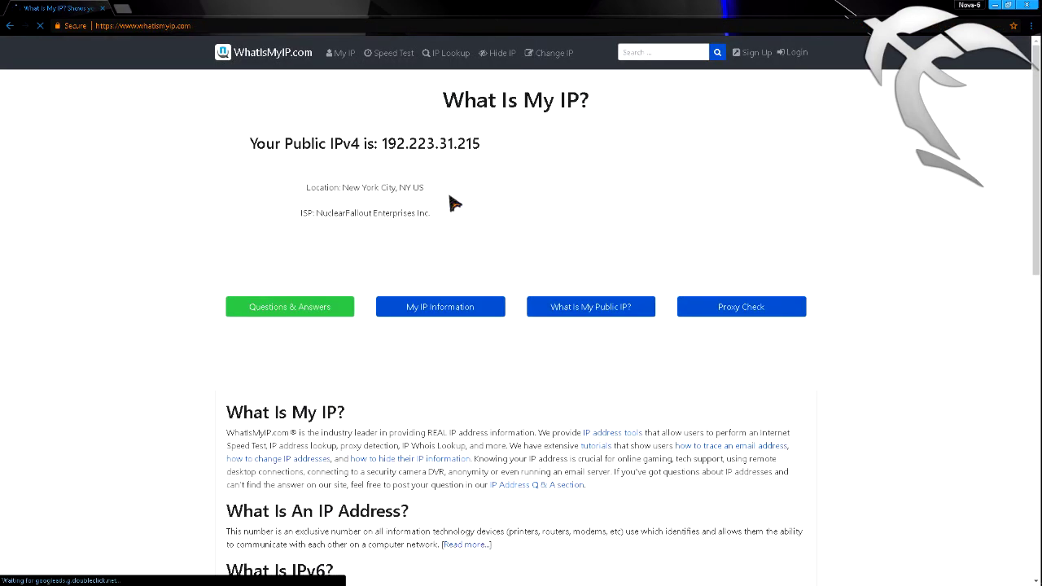
{"action": "left_click_drag", "start_coordinate": [425, 189], "coordinate": [311, 189]}
{"action": "left_click", "coordinate": [298, 221]}
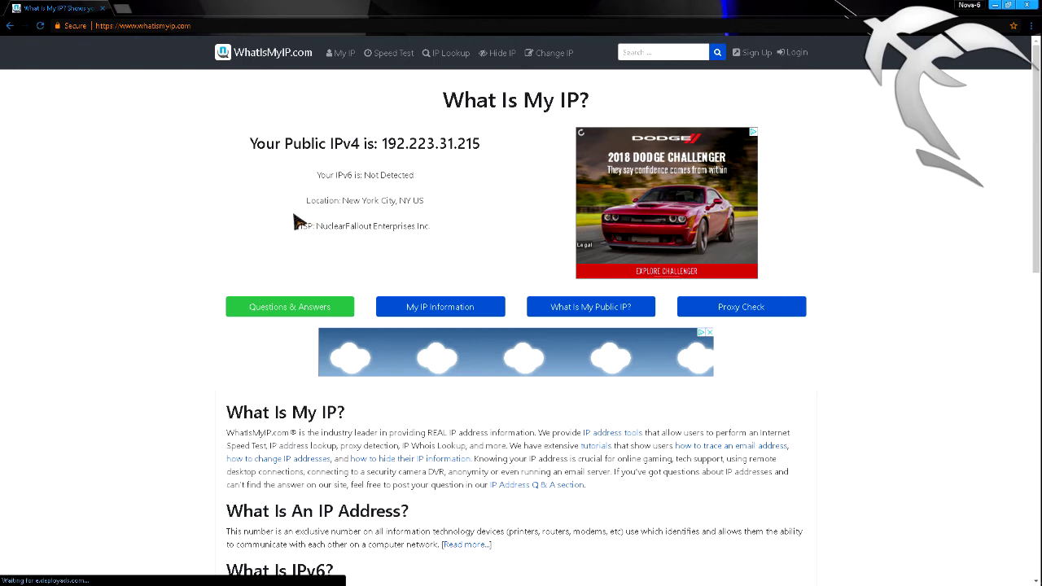
{"action": "left_click_drag", "start_coordinate": [318, 252], "coordinate": [411, 253]}
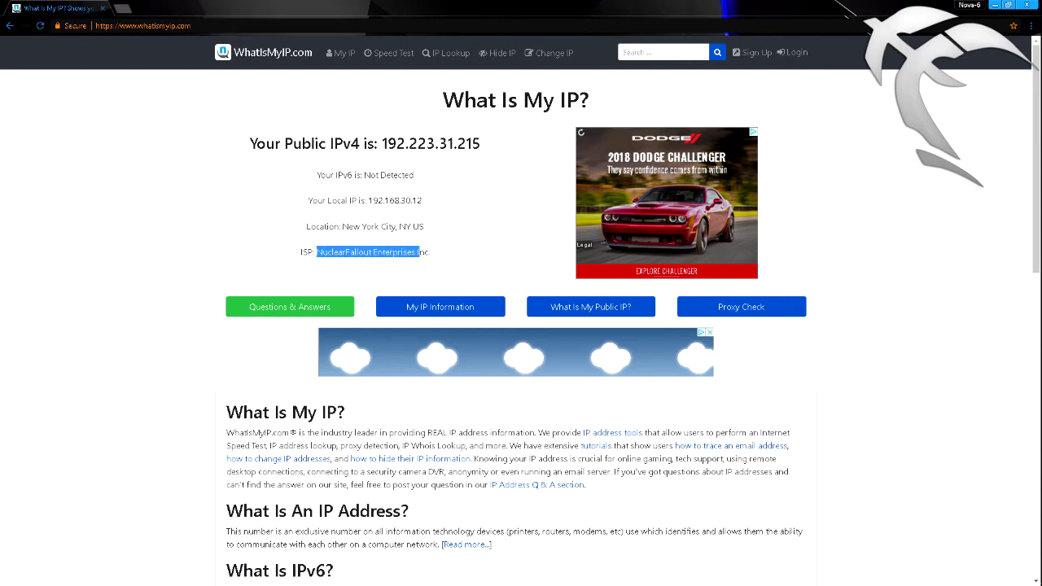
{"action": "left_click", "coordinate": [354, 270]}
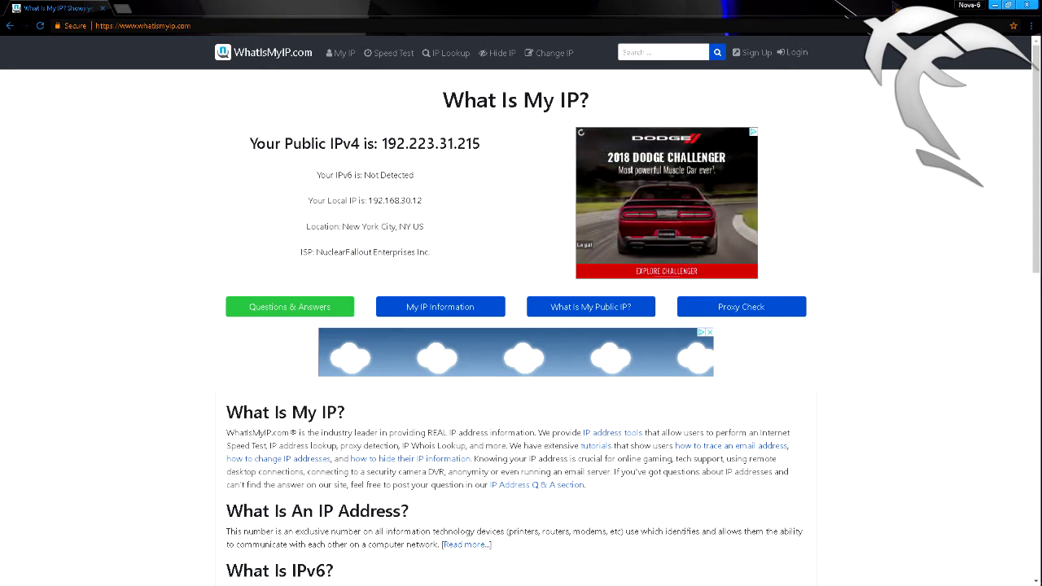
{"action": "left_click", "coordinate": [995, 5]}
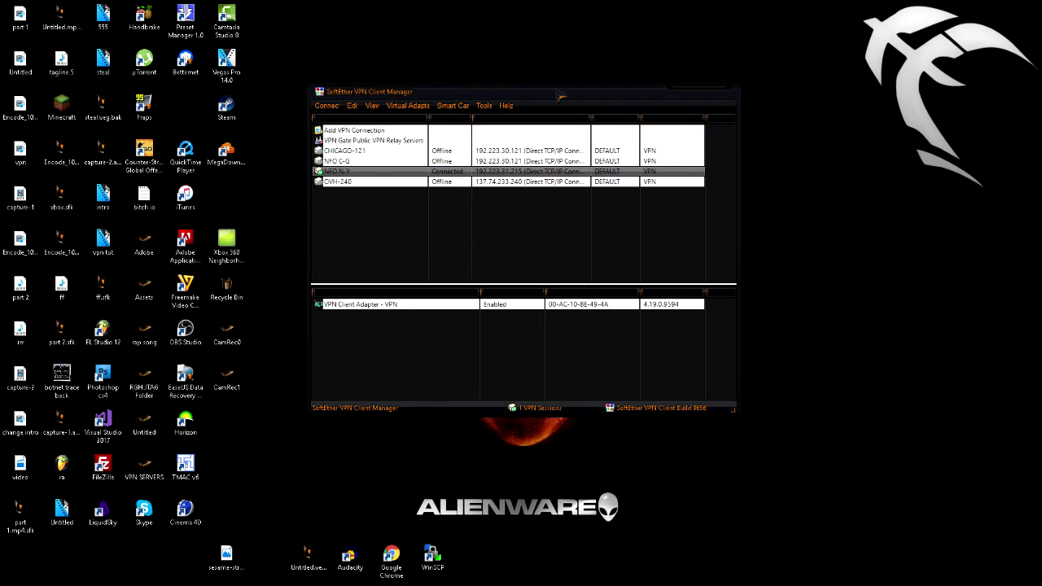
Step: Move the SoftEther VPN Client Manager window clear of the Connectify Hotspot 2018 shortcut and select that shortcut
{"action": "left_click_drag", "start_coordinate": [564, 97], "coordinate": [296, 38]}
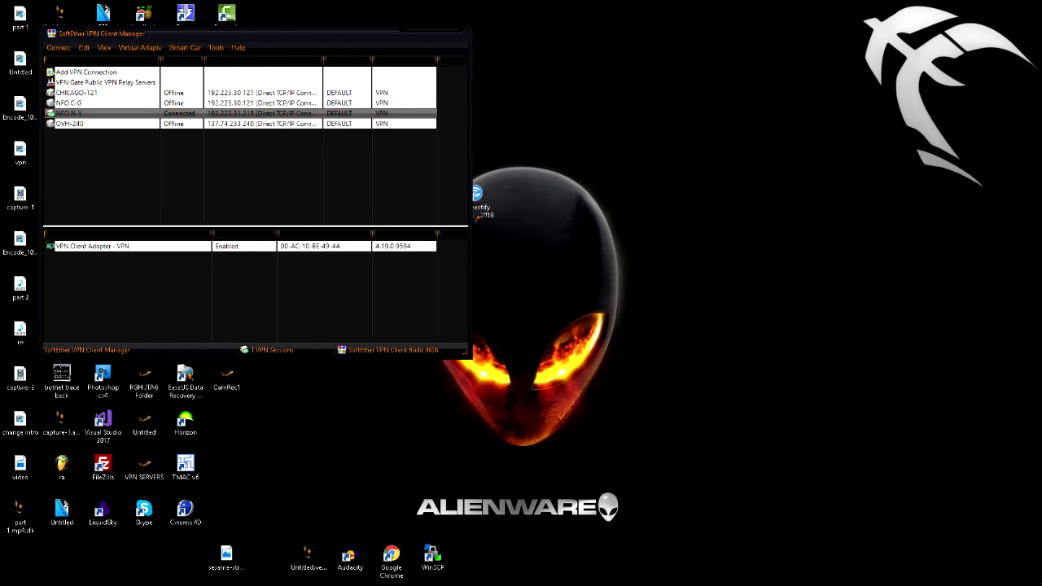
{"action": "left_click", "coordinate": [483, 205]}
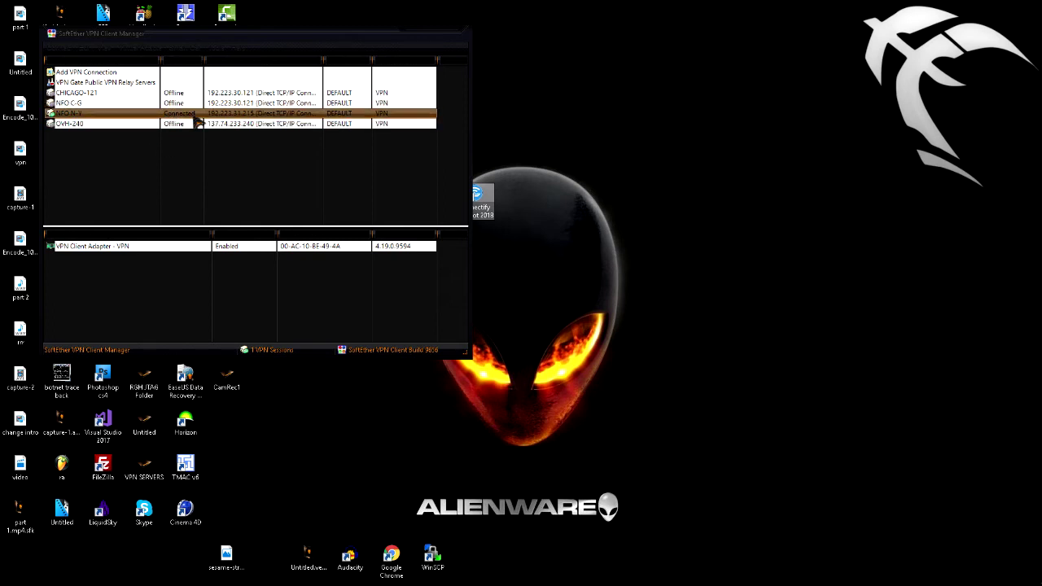
{"action": "left_click_drag", "start_coordinate": [246, 41], "coordinate": [227, 26]}
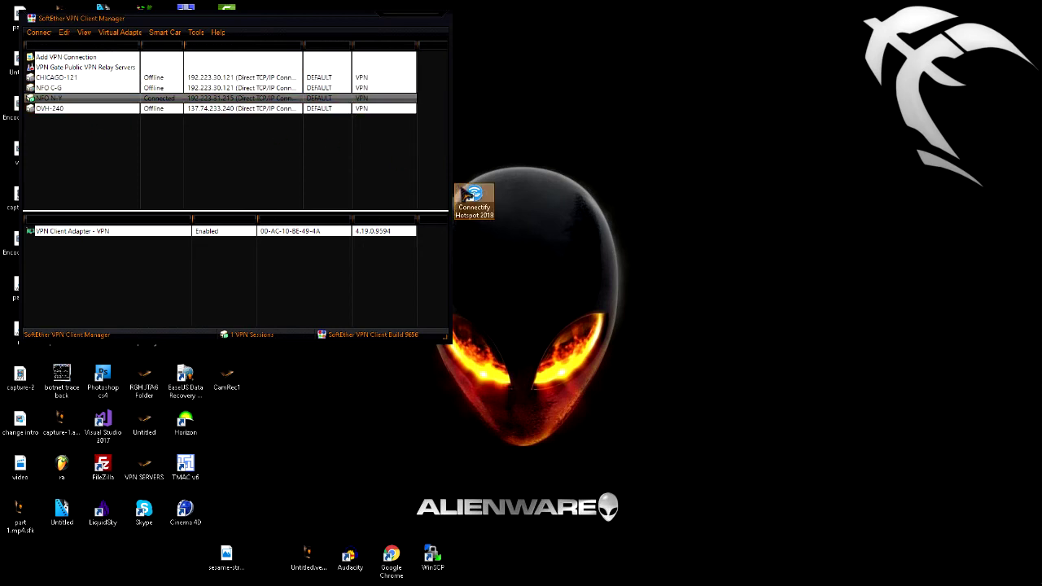
{"action": "left_click", "coordinate": [485, 209]}
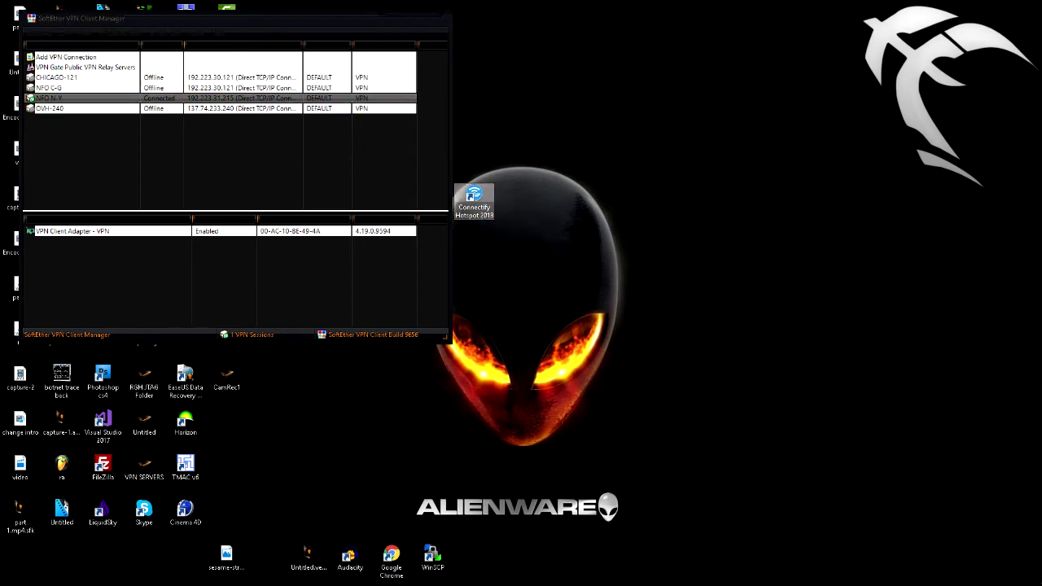
{"action": "mouse_move", "coordinate": [1040, 468]}
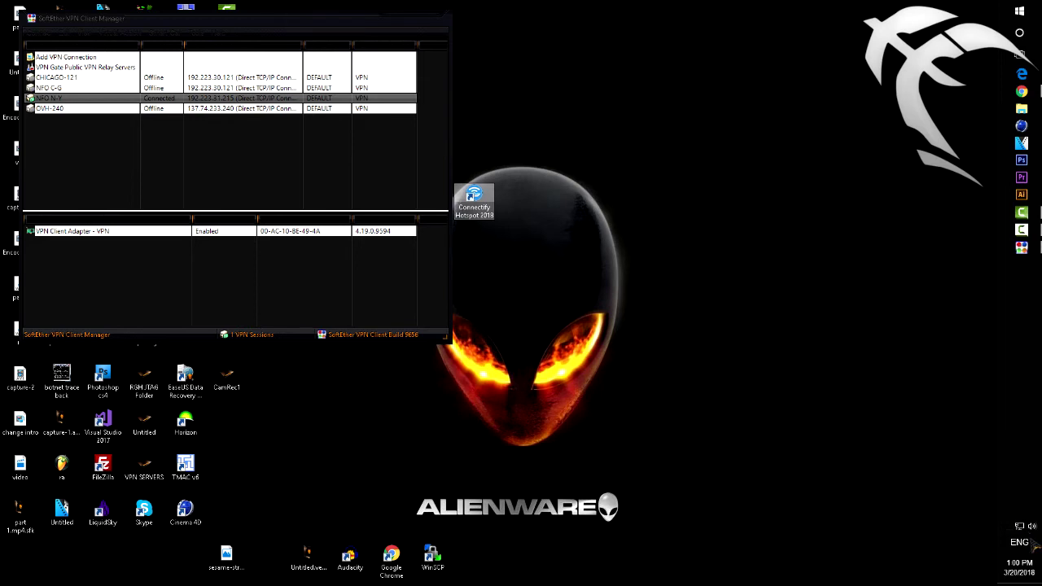
Step: Open Connectify Hotspot 2018 from the notification area and place its window beside SoftEther VPN Client Manager
{"action": "left_click", "coordinate": [1020, 515]}
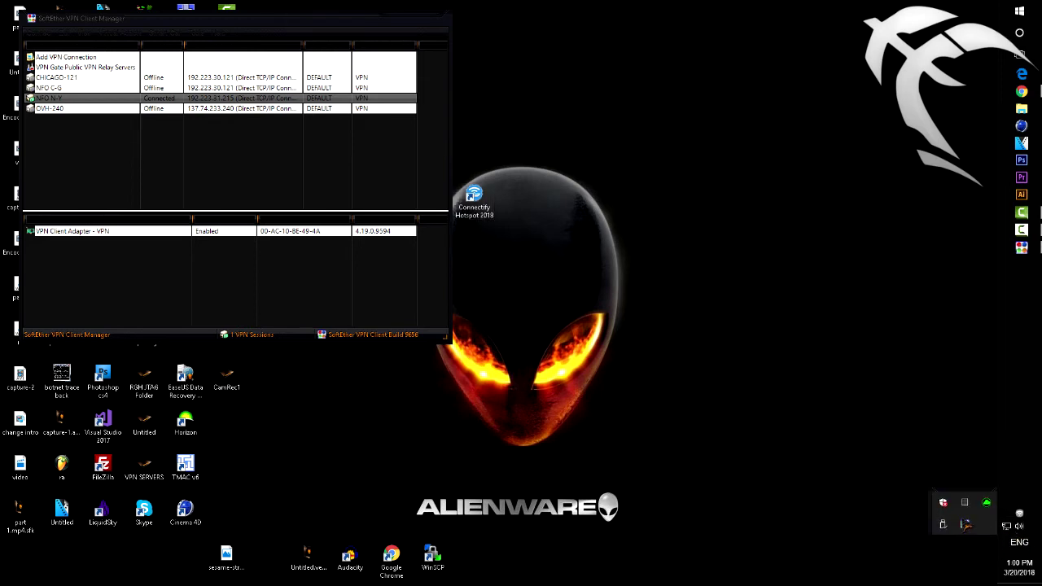
{"action": "left_click", "coordinate": [1019, 513]}
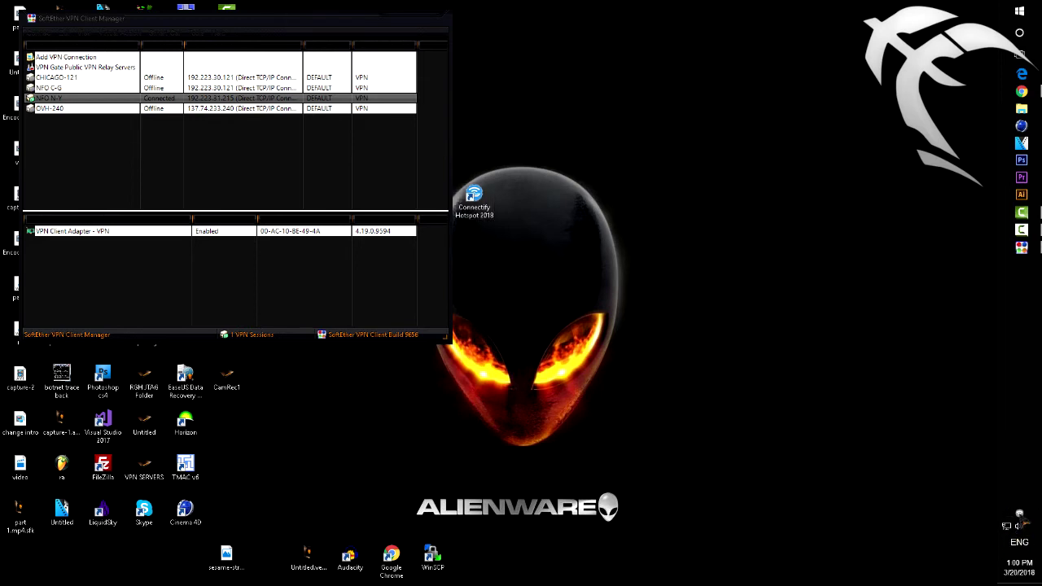
{"action": "right_click", "coordinate": [1022, 522]}
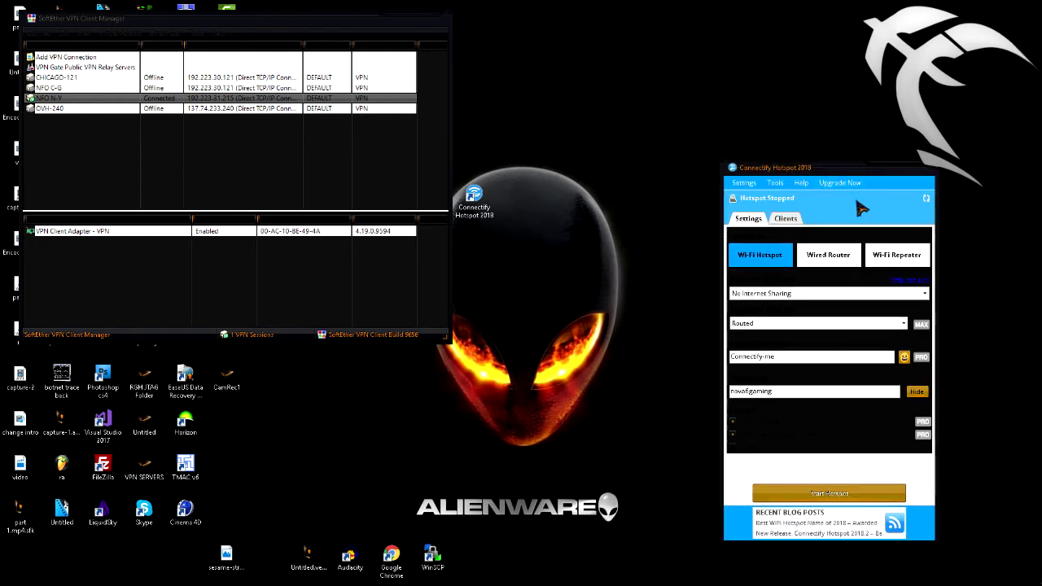
{"action": "left_click_drag", "start_coordinate": [840, 173], "coordinate": [638, 84]}
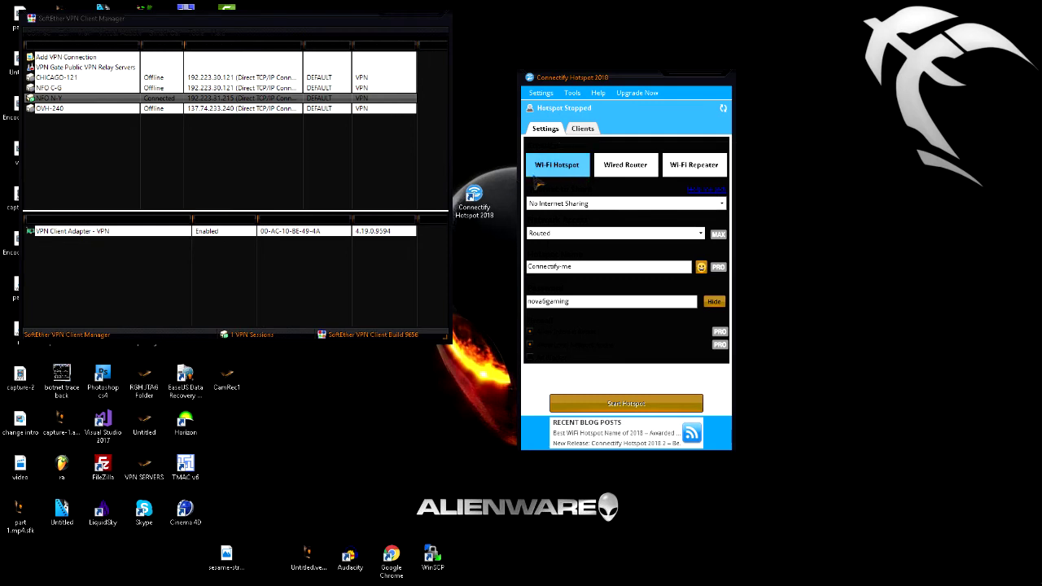
Step: Set the internet connection shared by the Wi-Fi hotspot to VPN Client Adapter - VPN
{"action": "left_click", "coordinate": [574, 205]}
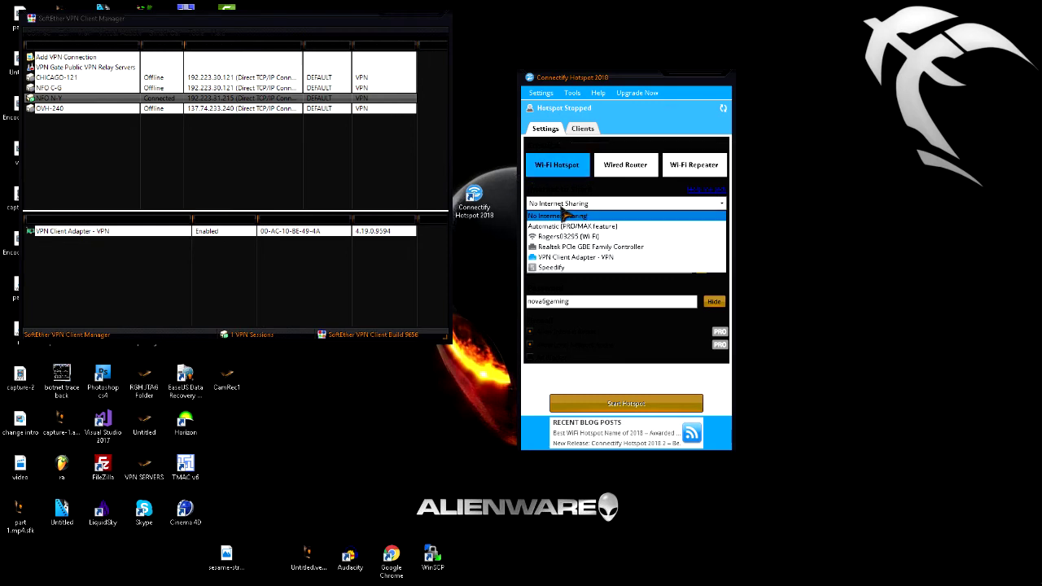
{"action": "left_click", "coordinate": [573, 215]}
{"action": "left_click", "coordinate": [578, 205]}
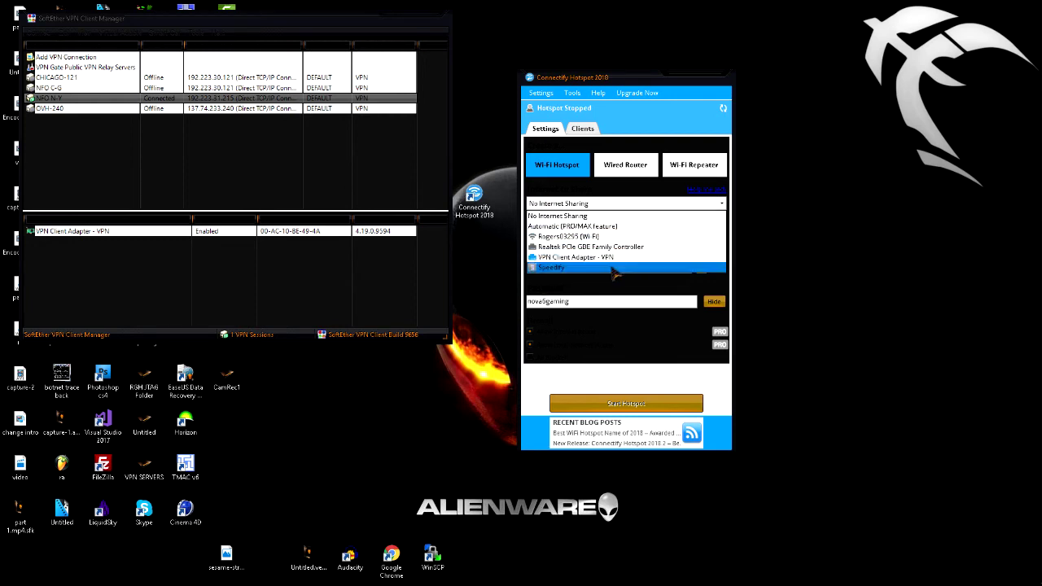
{"action": "left_click", "coordinate": [574, 257]}
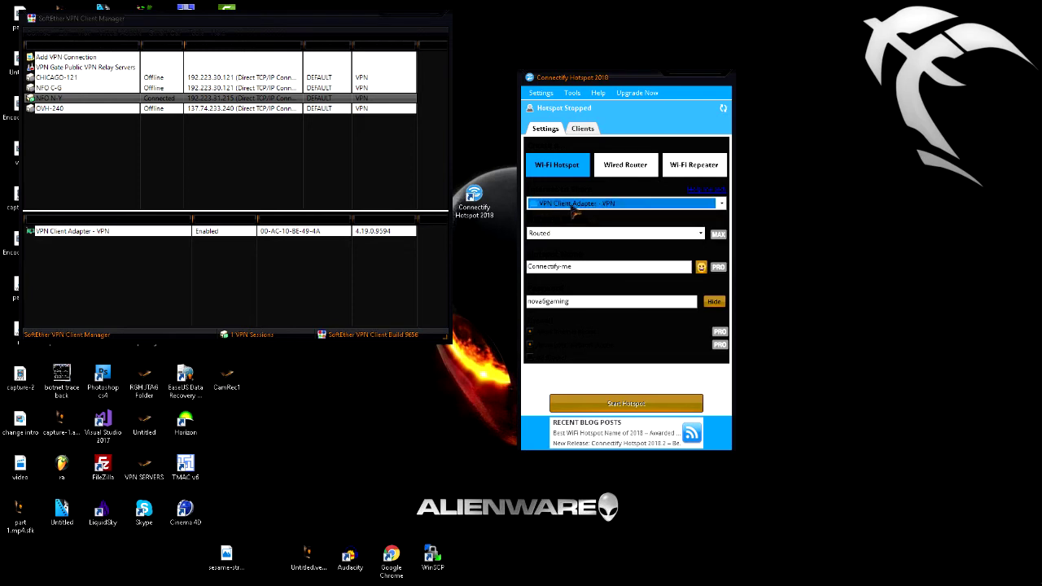
Step: Keep the network access mode at Routed and start the hotspot
{"action": "left_click", "coordinate": [561, 233]}
{"action": "left_click", "coordinate": [557, 264]}
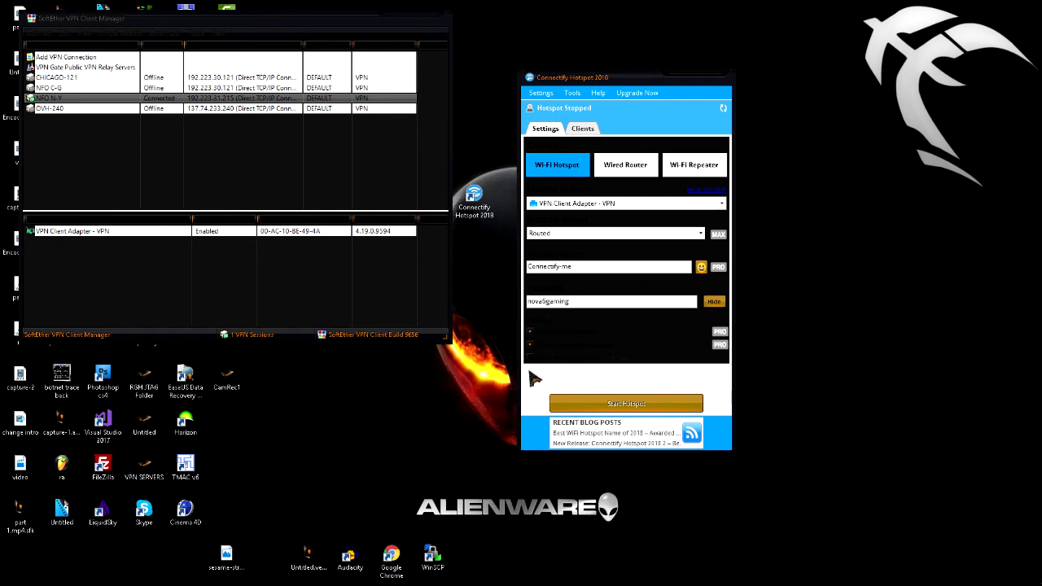
{"action": "left_click", "coordinate": [630, 409]}
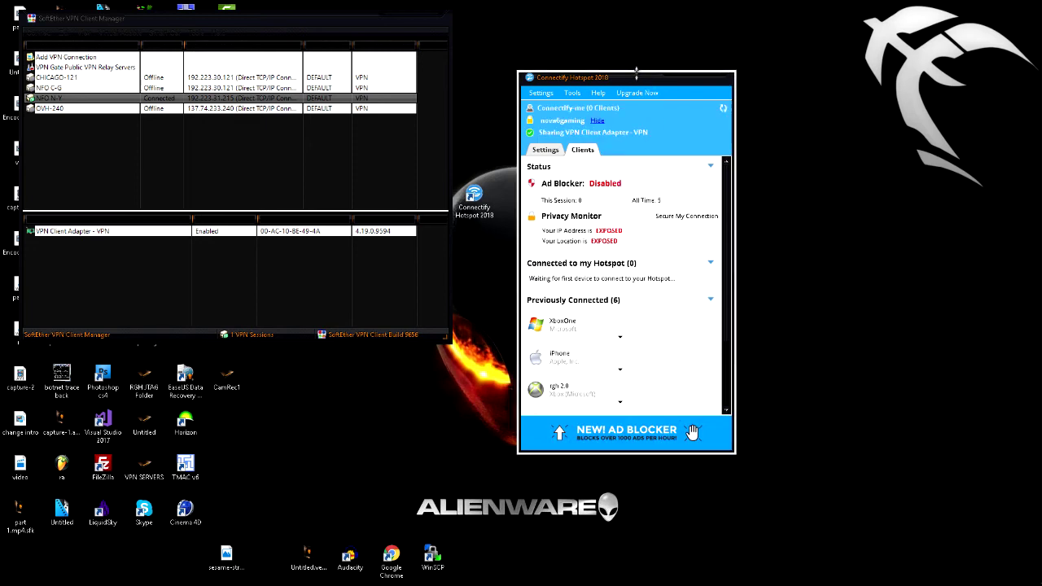
Step: Arrange the Connectify Hotspot and SoftEther VPN Client Manager windows side by side near the top of the desktop
{"action": "left_click_drag", "start_coordinate": [639, 71], "coordinate": [684, 17]}
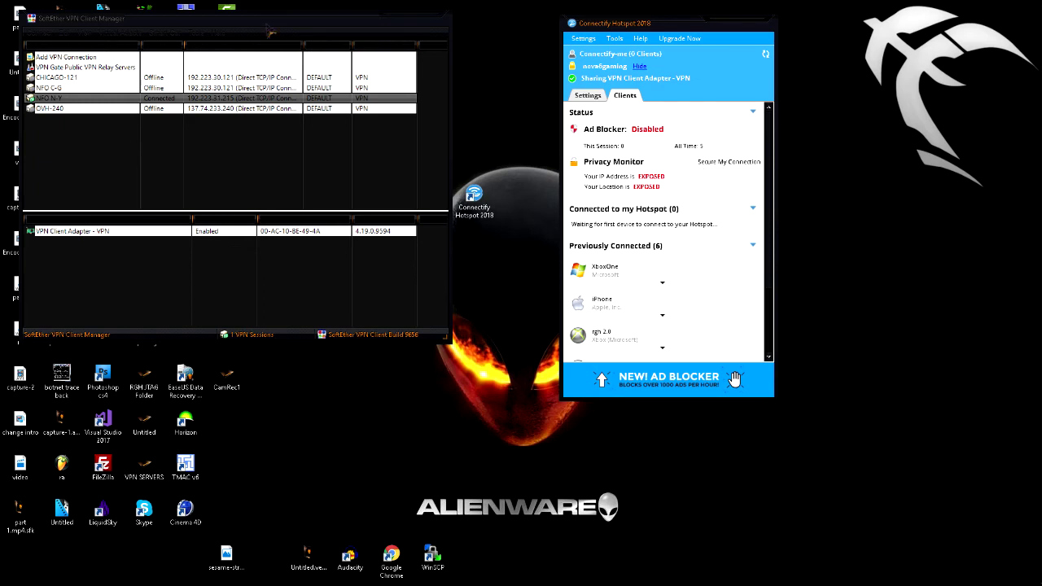
{"action": "left_click_drag", "start_coordinate": [219, 34], "coordinate": [267, 40]}
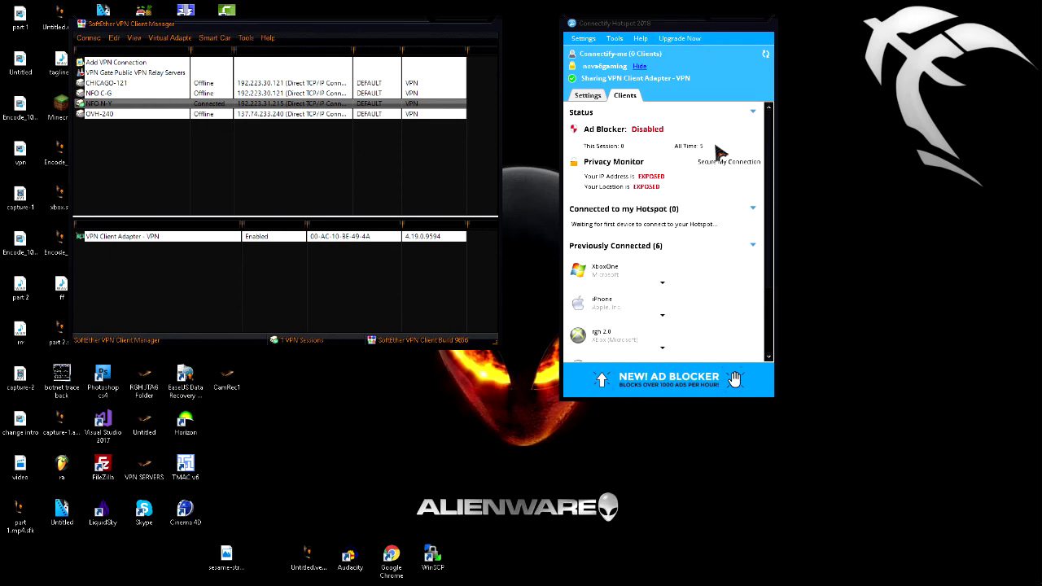
{"action": "mouse_move", "coordinate": [603, 288]}
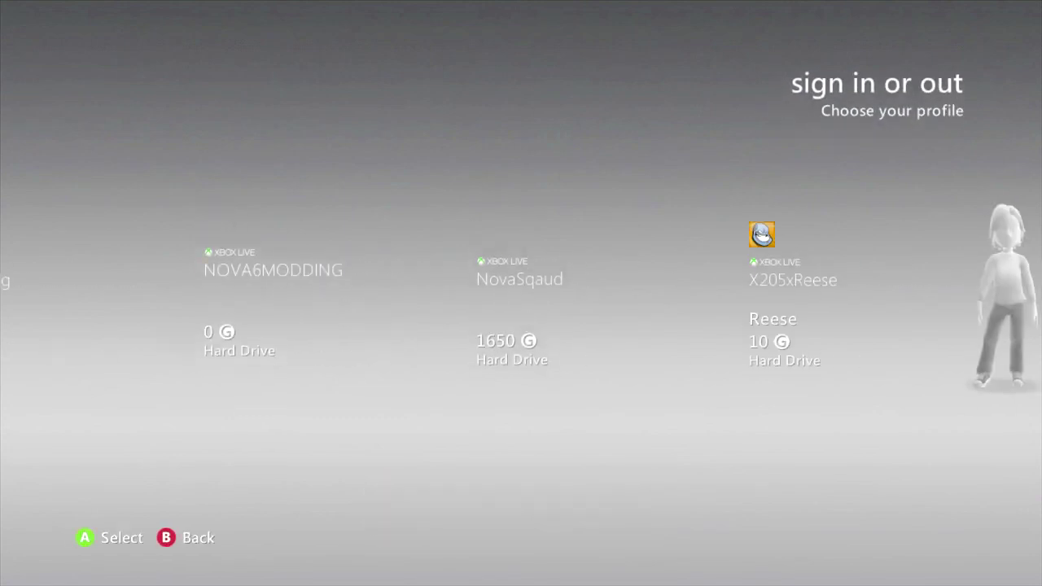
Step: Sign in to a profile on the Xbox 360 and enter Xbox Live multiplayer in Call of Duty: Ghosts
{"action": "key", "text": "Return"}
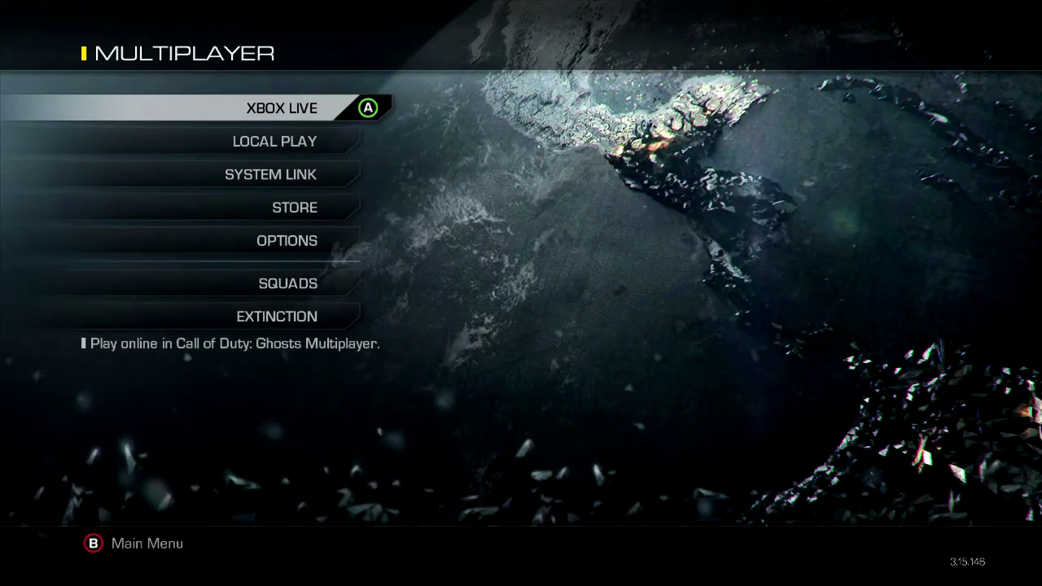
{"action": "key", "text": "Down"}
{"action": "key", "text": "Down"}
{"action": "key", "text": "Up"}
{"action": "key", "text": "Up"}
{"action": "key", "text": "Return"}
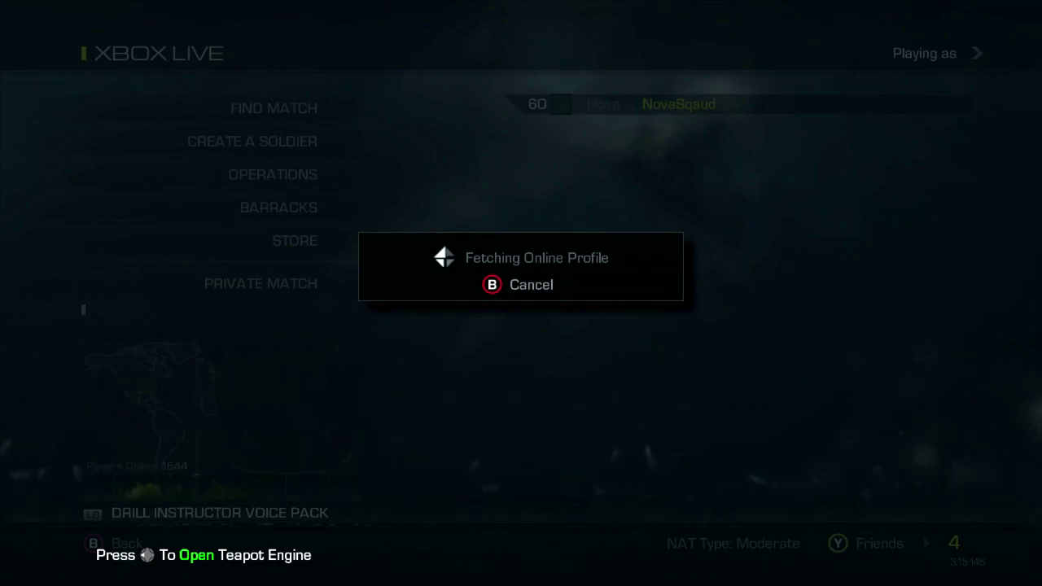
Step: Open the Teapot Engine menu in the Xbox Live lobby, look through its categories and close it
{"action": "key", "text": "Return"}
{"action": "key", "text": "Return"}
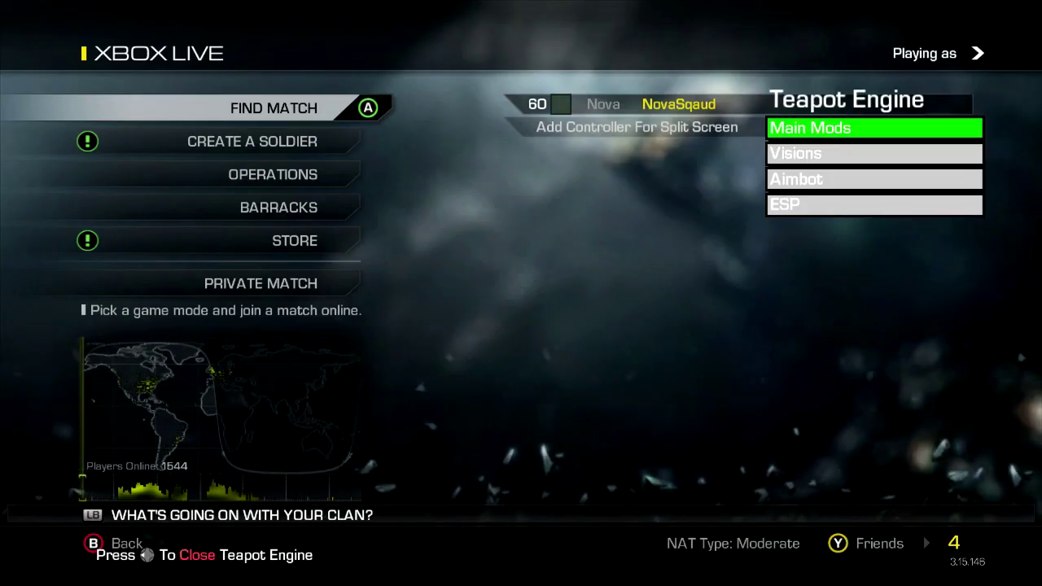
{"action": "key", "text": "Return"}
{"action": "key", "text": "Down"}
{"action": "key", "text": "Down"}
{"action": "key", "text": "Down"}
{"action": "key", "text": "Escape"}
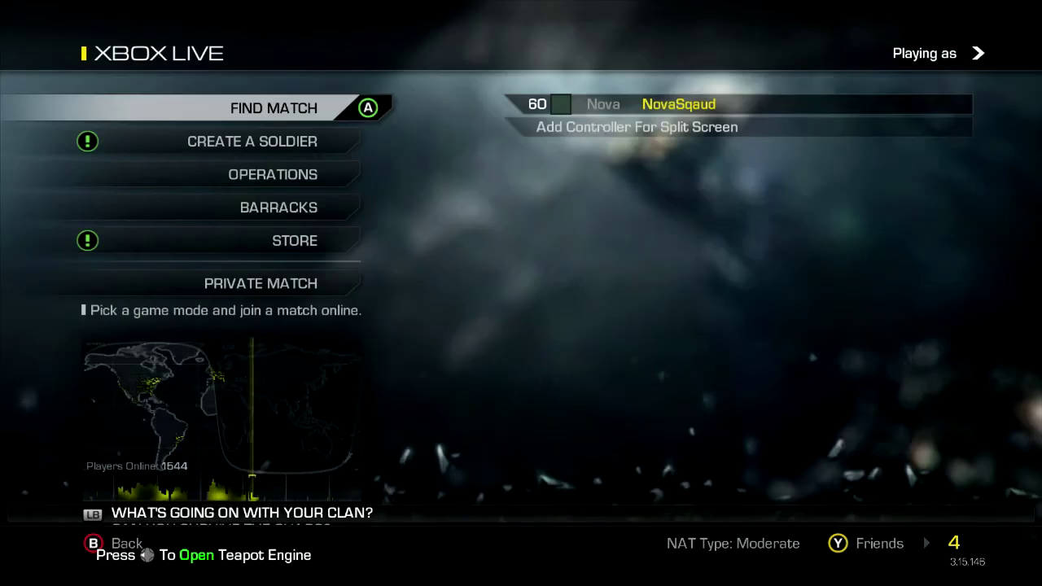
Step: Open Teapot Engine's Aimbot options and cycle the Aimbot mode from No Spread to Silent
{"action": "key", "text": "Return"}
{"action": "key", "text": "Escape"}
{"action": "key", "text": "Up"}
{"action": "key", "text": "Return"}
{"action": "key", "text": "Down"}
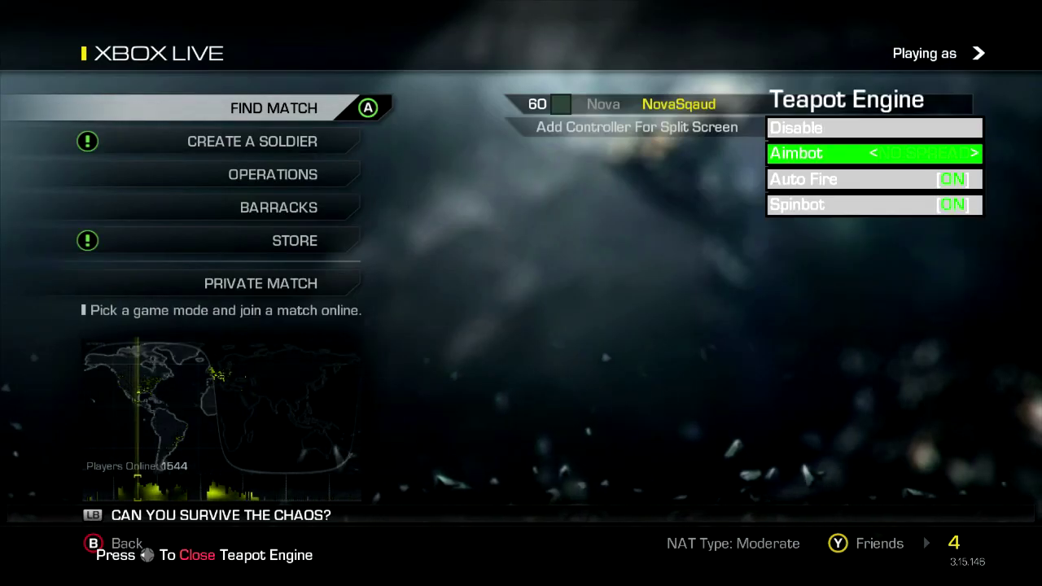
{"action": "key", "text": "Escape"}
{"action": "key", "text": "Escape"}
{"action": "key", "text": "Return"}
{"action": "key", "text": "Down"}
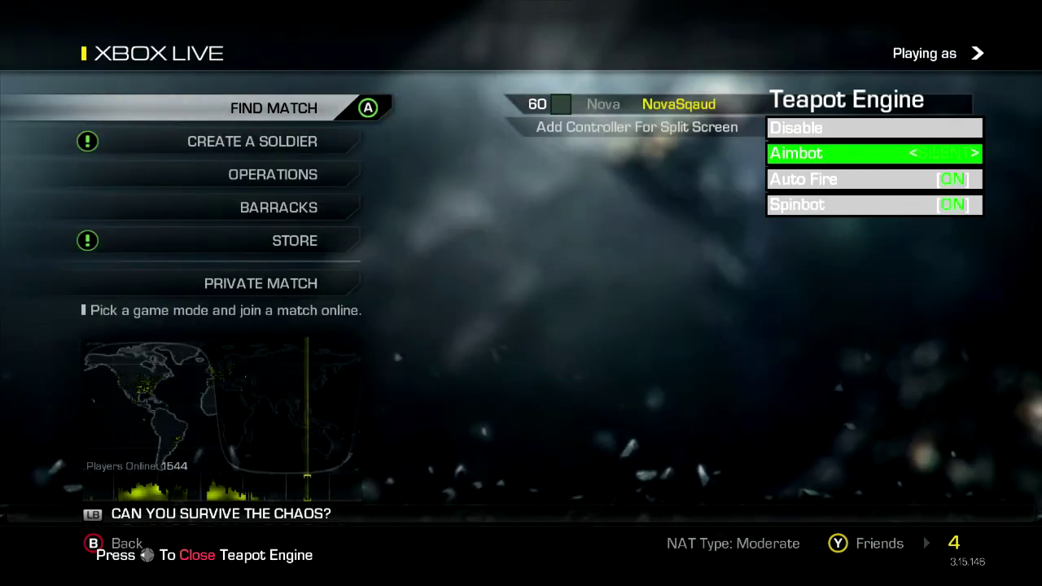
Step: Turn off Aimbot, Auto Fire and Spinbot using the Disable option
{"action": "key", "text": "Down"}
{"action": "key", "text": "Down"}
{"action": "key", "text": "Down"}
{"action": "key", "text": "Up"}
{"action": "key", "text": "Down"}
{"action": "key", "text": "Return"}
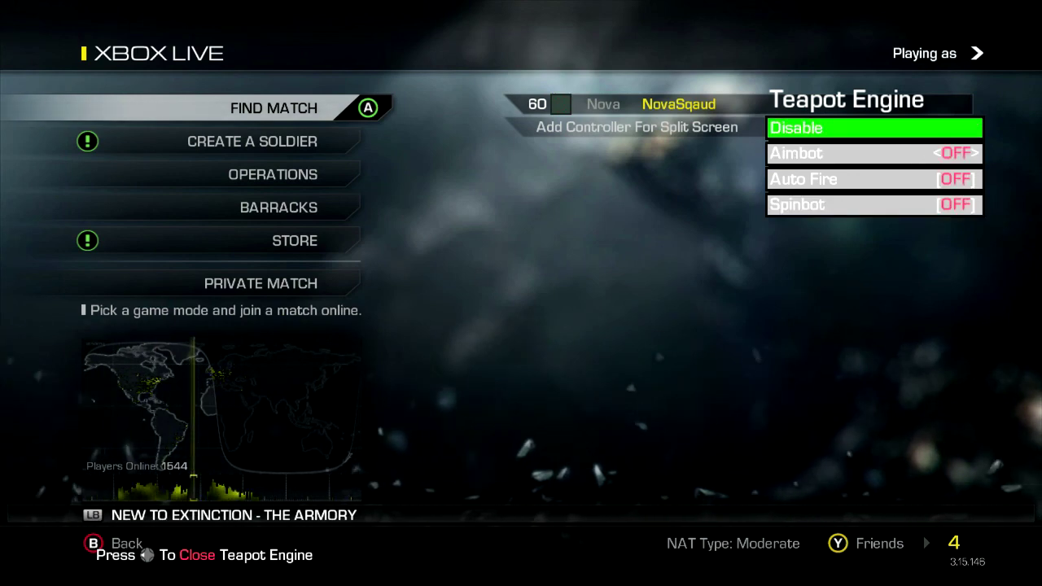
Step: Look through Teapot Engine's ESP options, including ESP Boxes, Bone Lines and Snaplines, and close the menu
{"action": "key", "text": "Right"}
{"action": "key", "text": "Down"}
{"action": "key", "text": "Down"}
{"action": "key", "text": "Down"}
{"action": "key", "text": "Down"}
{"action": "key", "text": "Down"}
{"action": "key", "text": "Down"}
{"action": "key", "text": "Down"}
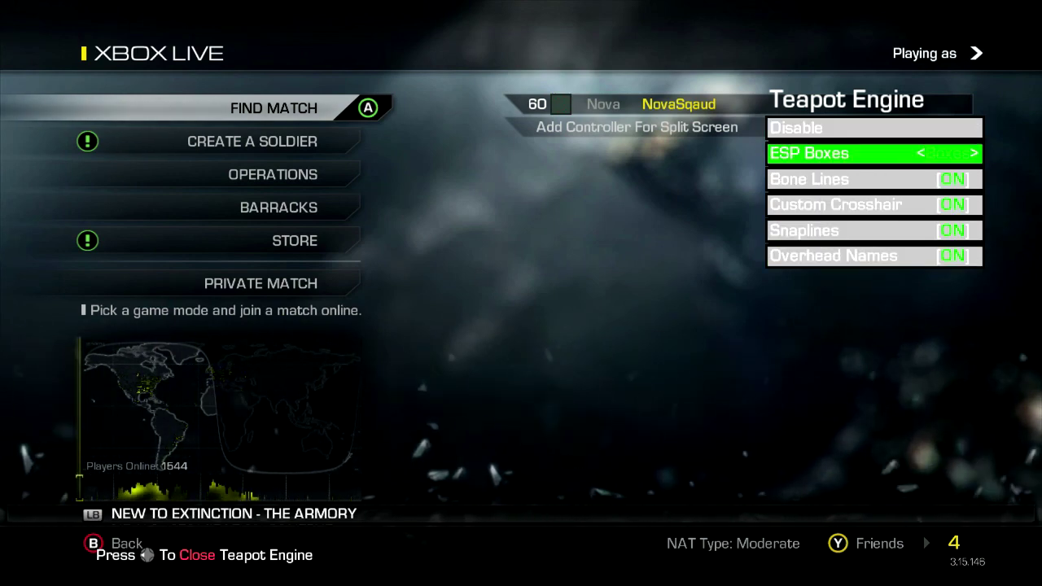
{"action": "key", "text": "Escape"}
{"action": "key", "text": "Down"}
{"action": "key", "text": "Return"}
{"action": "key", "text": "Escape"}
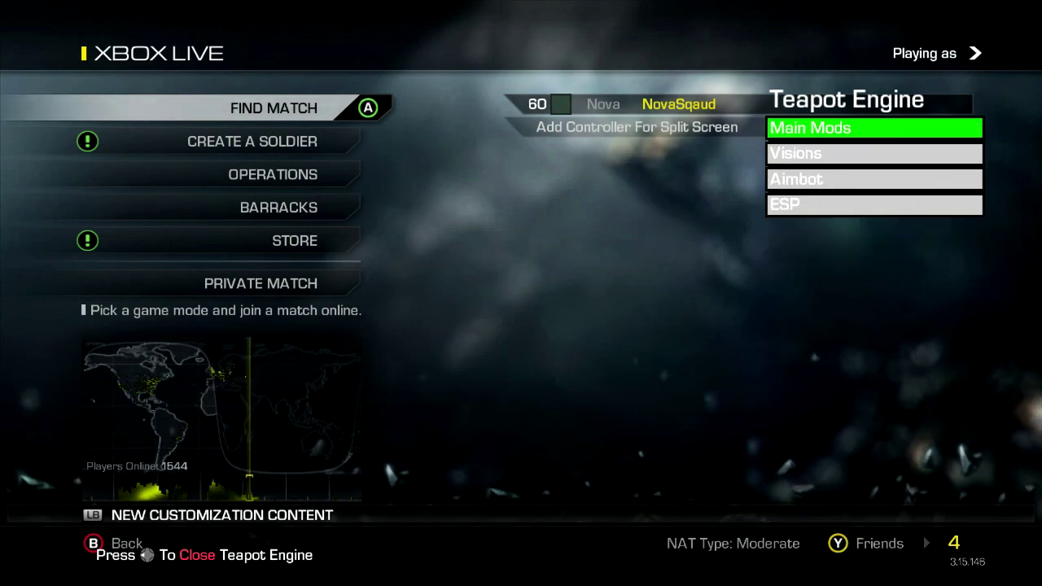
{"action": "key", "text": "Escape"}
Step: Open the camo selection for the primary Vepr in the soldier's Loadout 1
{"action": "key", "text": "Down"}
{"action": "key", "text": "Return"}
{"action": "key", "text": "Return"}
{"action": "key", "text": "Right"}
{"action": "key", "text": "Return"}
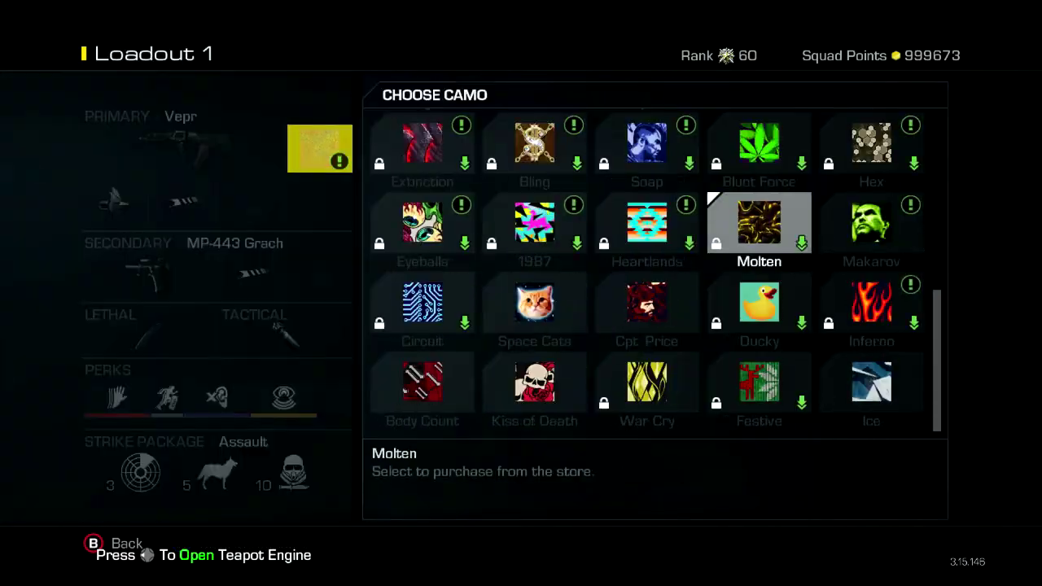
Step: Browse the available camos without choosing one and return to the Xbox Live menu
{"action": "key", "text": "Right"}
{"action": "key", "text": "Up"}
{"action": "key", "text": "Down"}
{"action": "key", "text": "Left"}
{"action": "key", "text": "Left"}
{"action": "key", "text": "Up"}
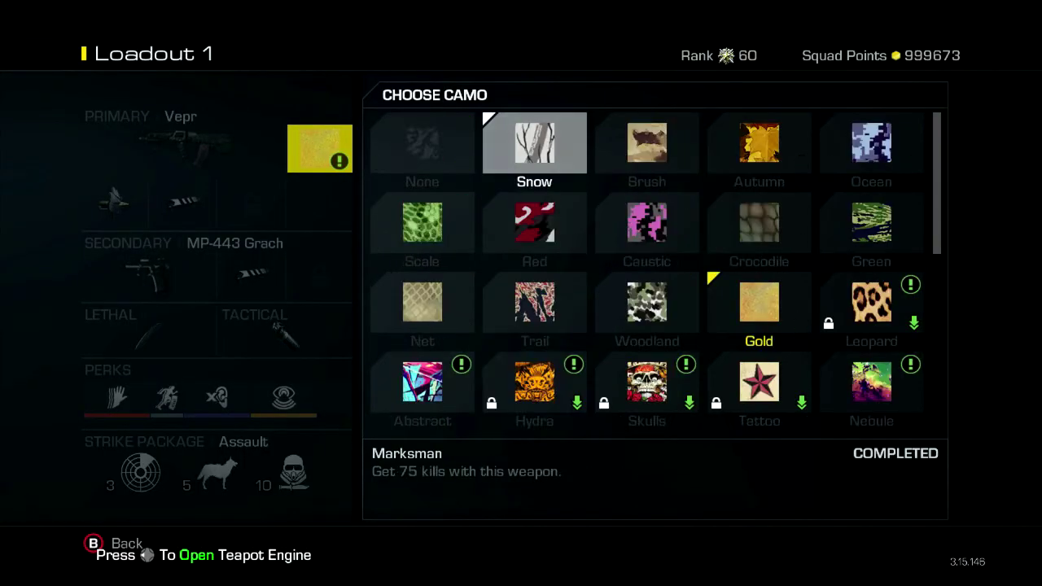
{"action": "key", "text": "Right"}
{"action": "key", "text": "Down"}
{"action": "key", "text": "Down"}
{"action": "key", "text": "Down"}
{"action": "key", "text": "Left"}
{"action": "key", "text": "Escape"}
{"action": "key", "text": "Escape"}
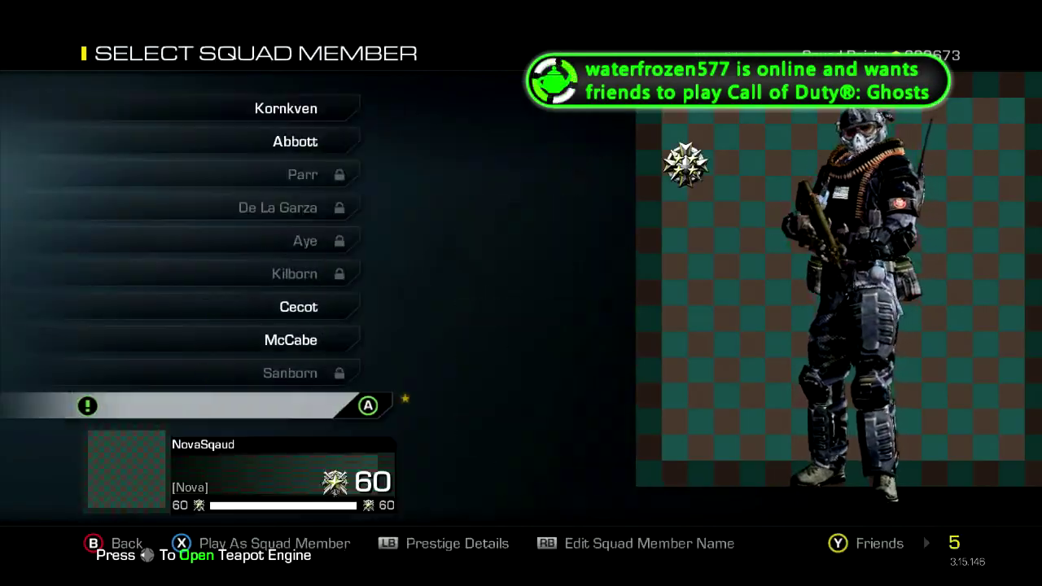
{"action": "key", "text": "Escape"}
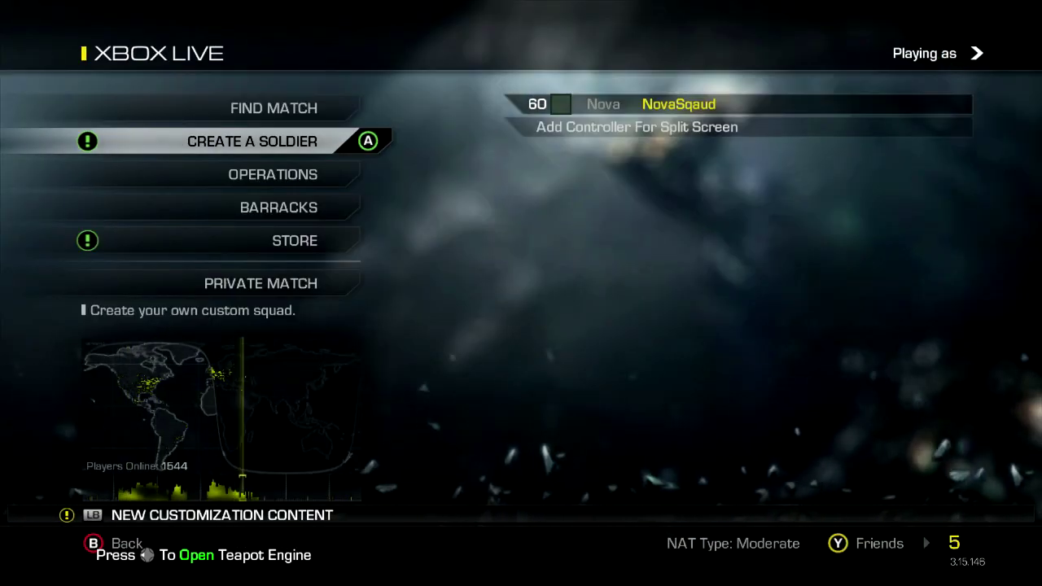